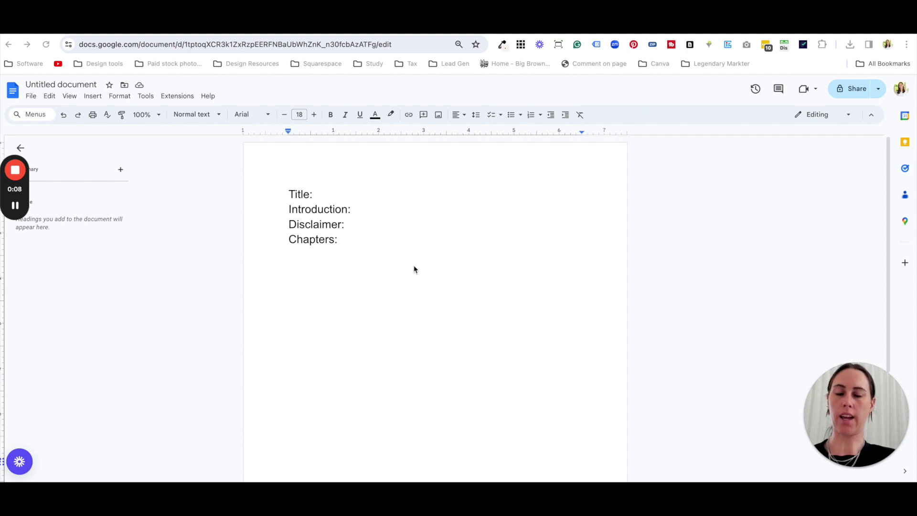
left_click(311, 196)
left_click(321, 211)
left_click(320, 222)
left_click(325, 239)
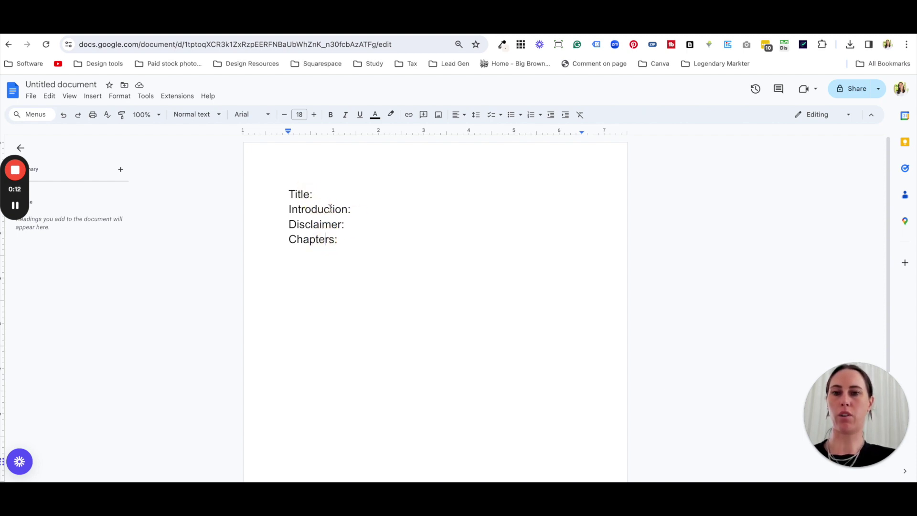
left_click(305, 195)
left_click(322, 210)
left_click(319, 224)
left_click(325, 239)
left_click(341, 240)
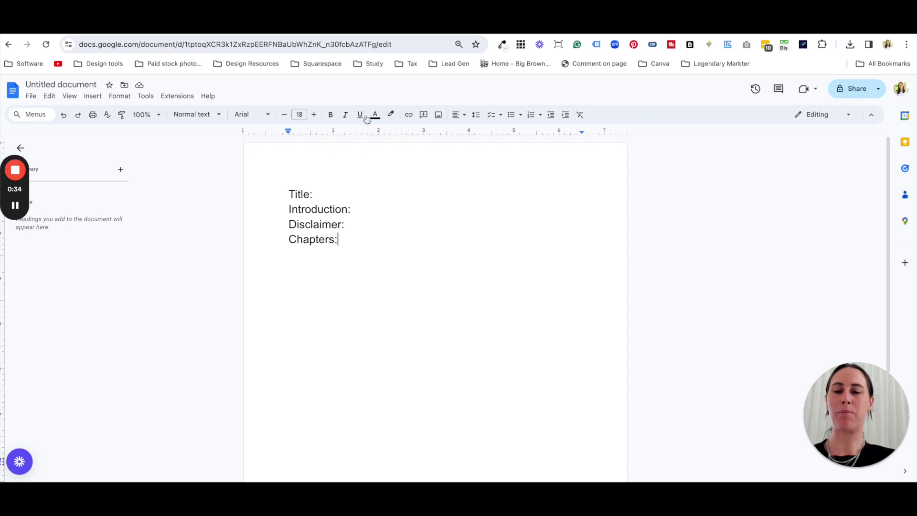
Step: Switch to ChatGPT and log in using the account's email address
left_click(435, 34)
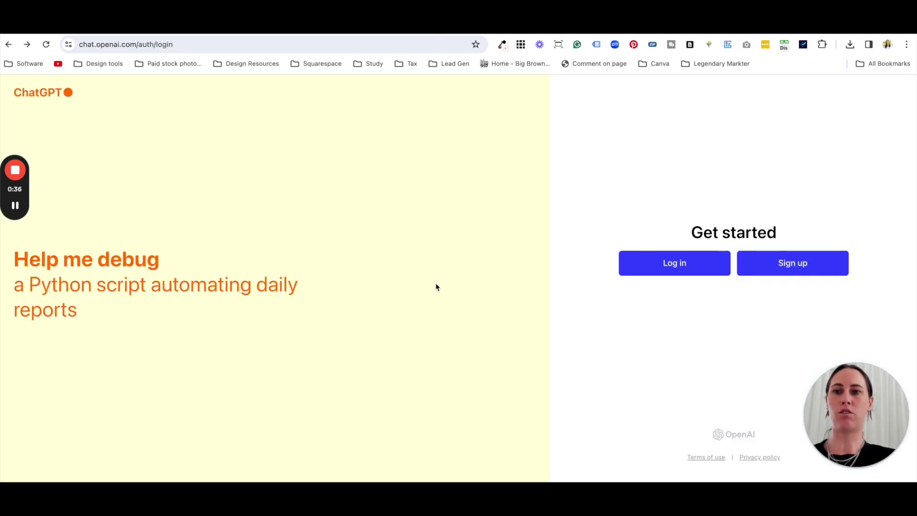
left_click(669, 271)
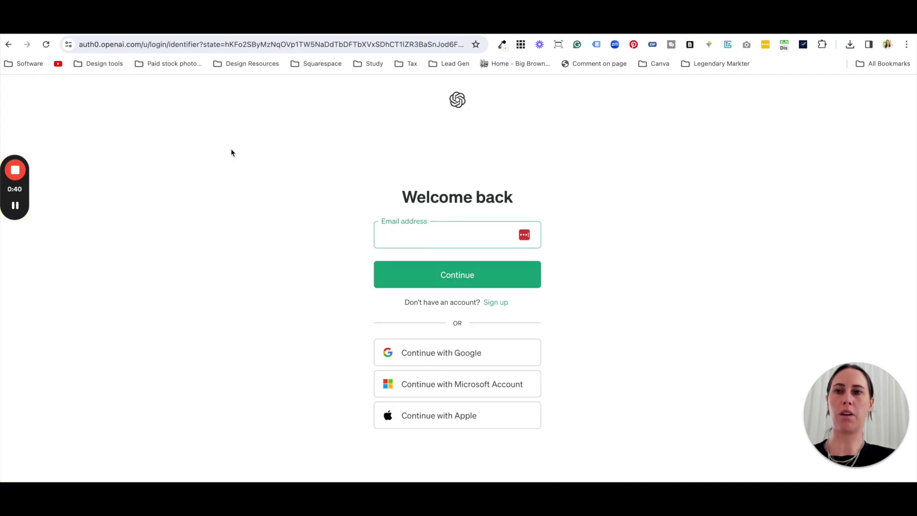
left_click(451, 235)
left_click(464, 266)
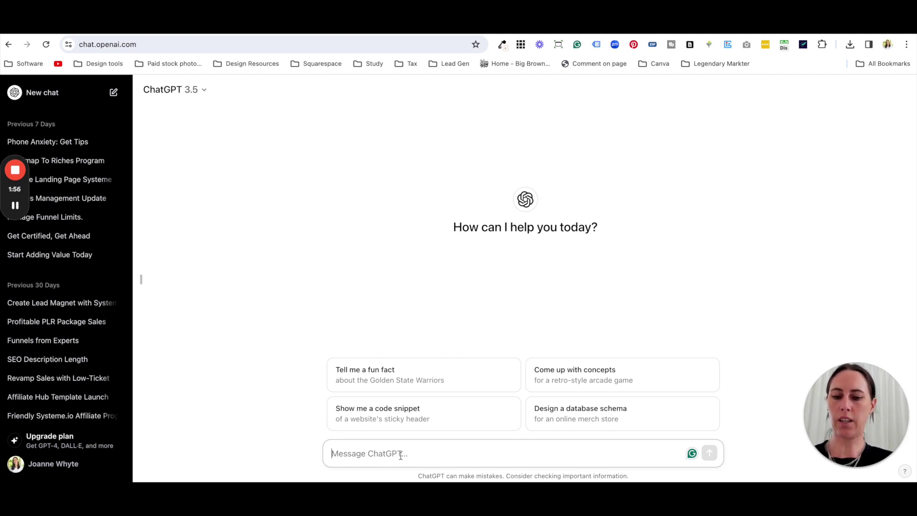
Step: Send the prepared digital product finder guru prompt as a new chat message, correcting "cannarrow" to "can narrow"
key("ctrl+v")
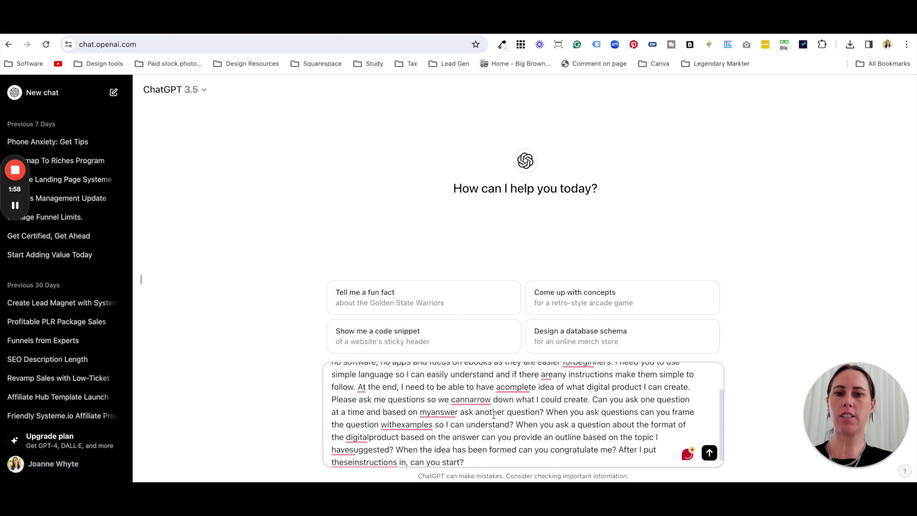
left_click(469, 399)
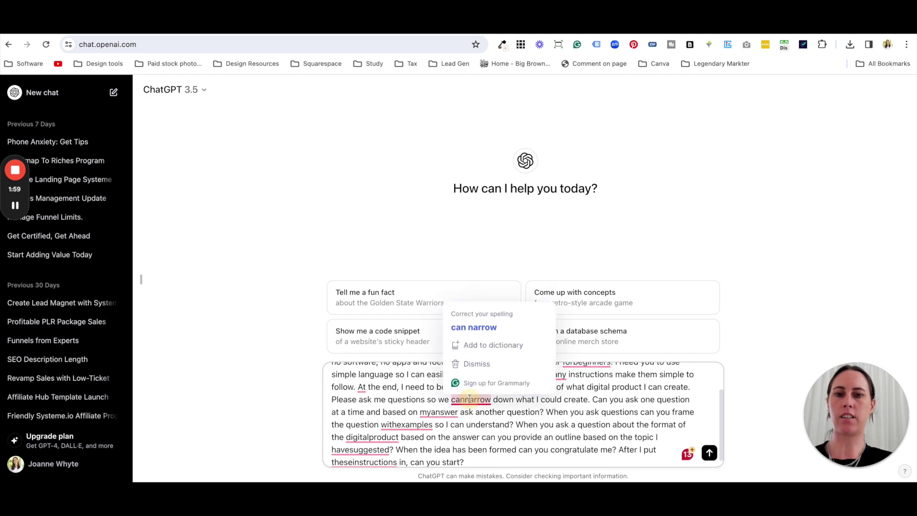
left_click(474, 328)
scroll(511, 432, "up", 3)
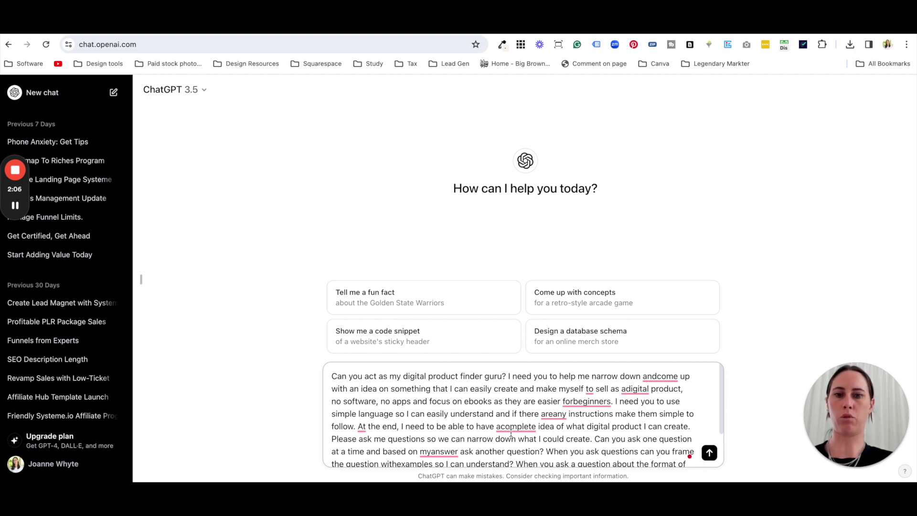
key("Return")
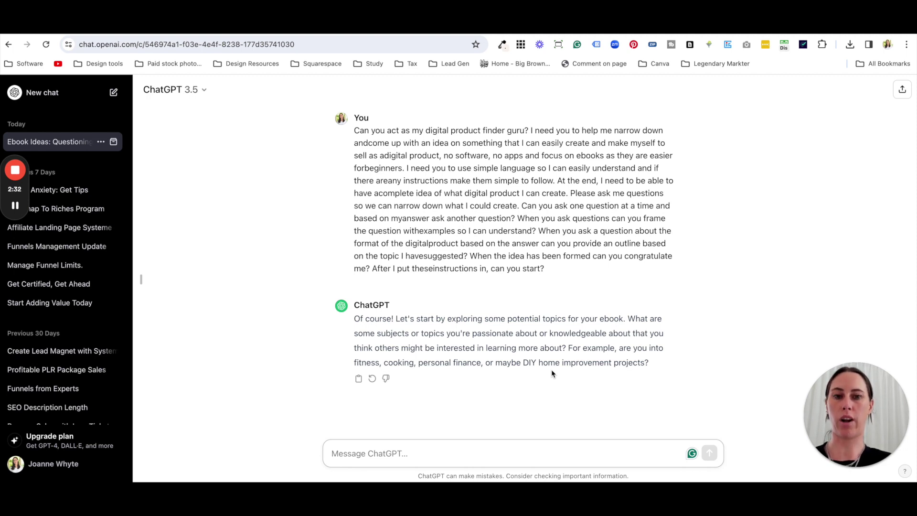
Step: Reply with the topic "My ebook is going to teach people how to type on the computer really fast"
left_click(505, 456)
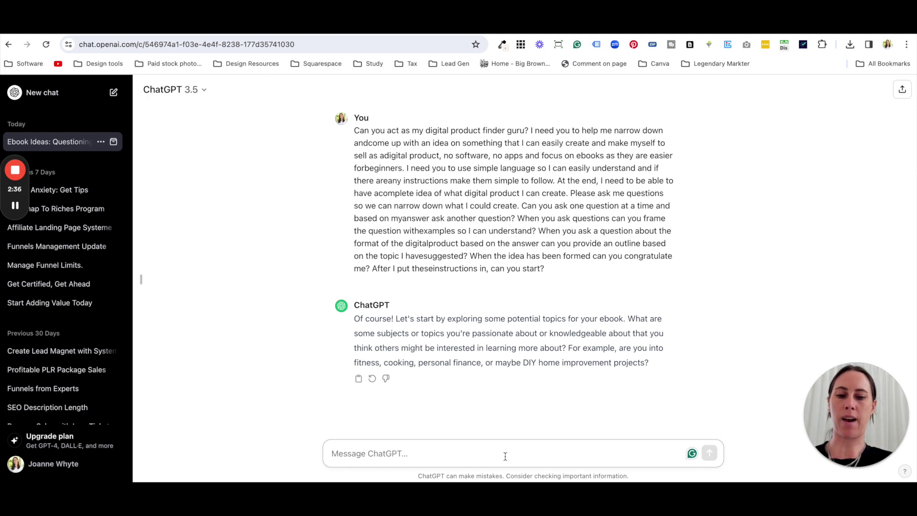
type("Mee")
key("BackSpace")
key("BackSpace")
key("BackSpace")
type("My ebook is going to teach people w")
key("BackSpace")
type("how to type on the computer ")
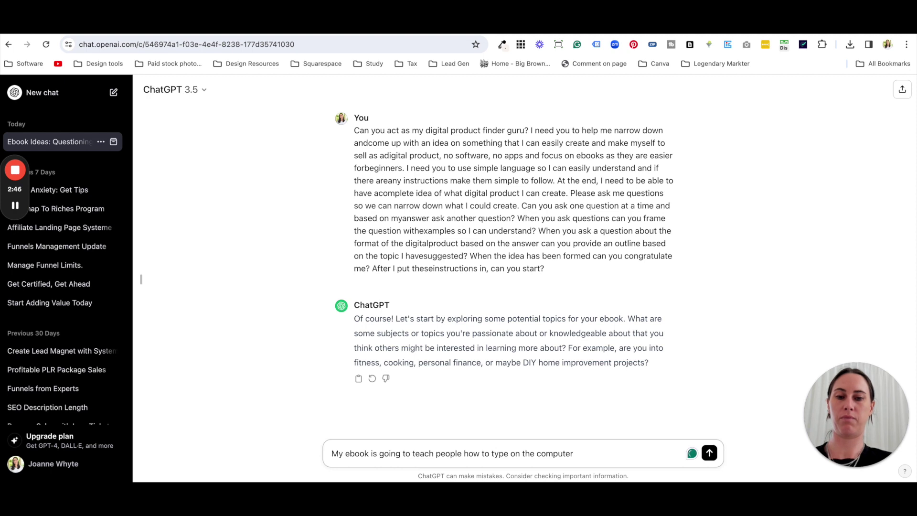
type("really fast")
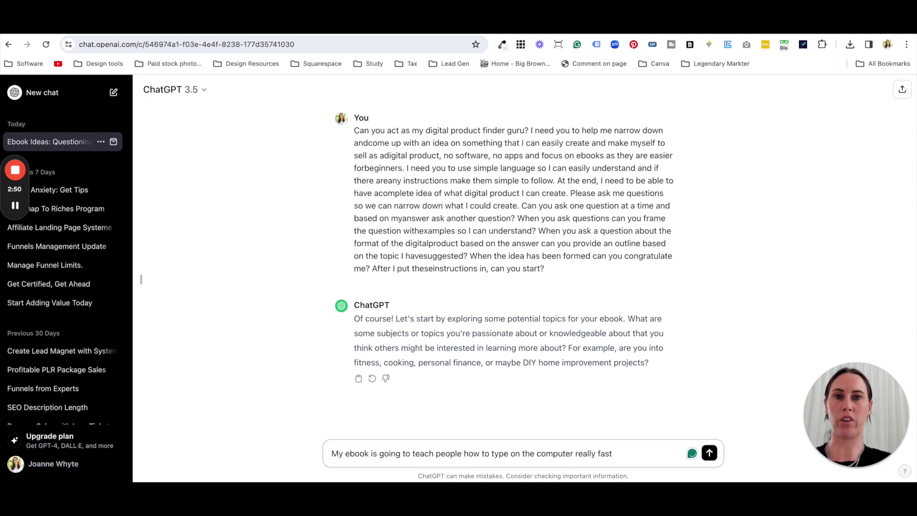
key("Return")
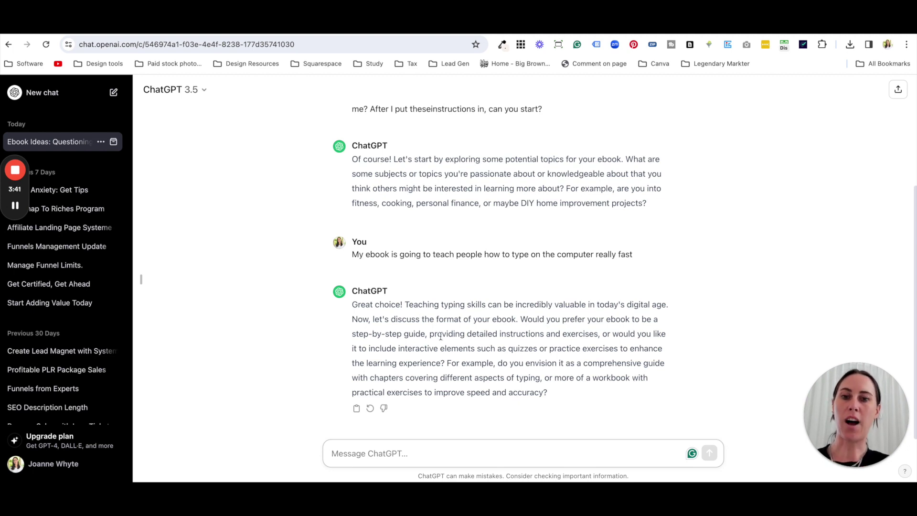
Step: Write in the message box "I would just like it to be simple, step by step, and no longer then 6 chapters."
left_click(416, 448)
type("I ju")
key("BackSpace")
key("BackSpace")
type("woul")
key("BackSpace")
key("BackSpace")
key("BackSpace")
type("ould j")
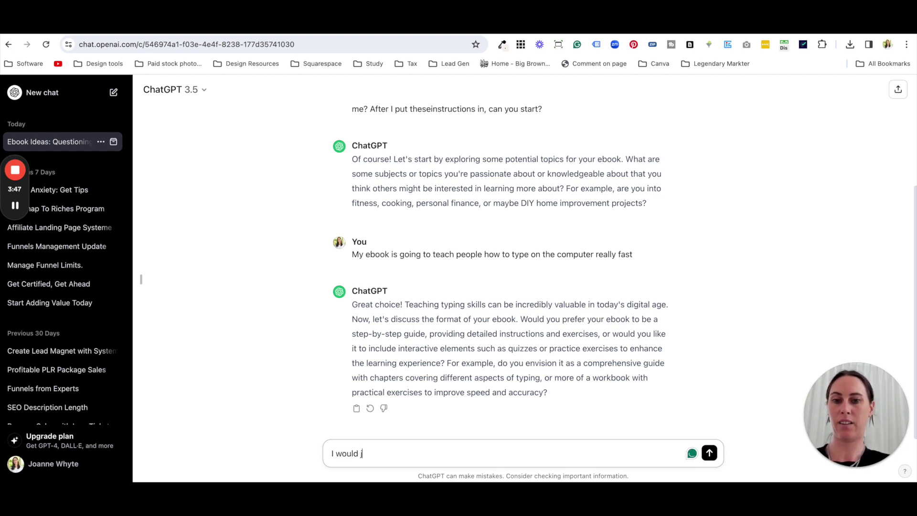
type("ust like it to be sim")
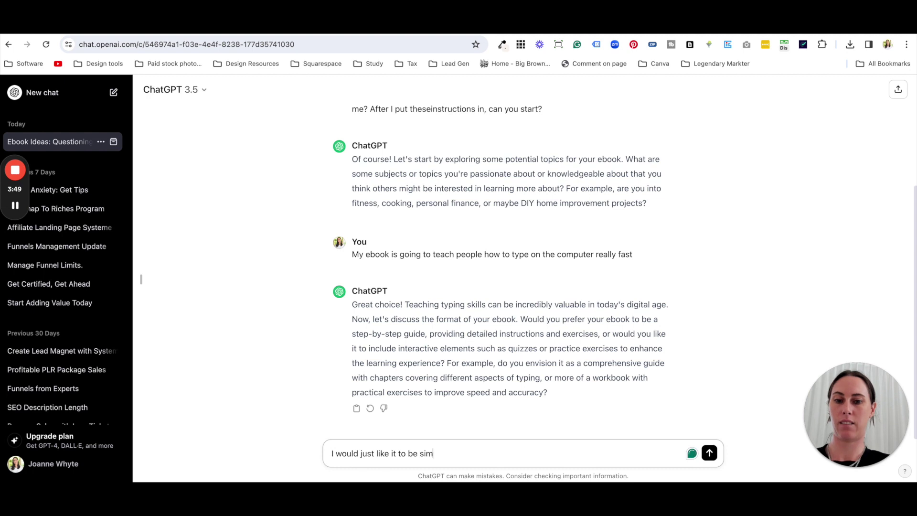
type("ple, step ")
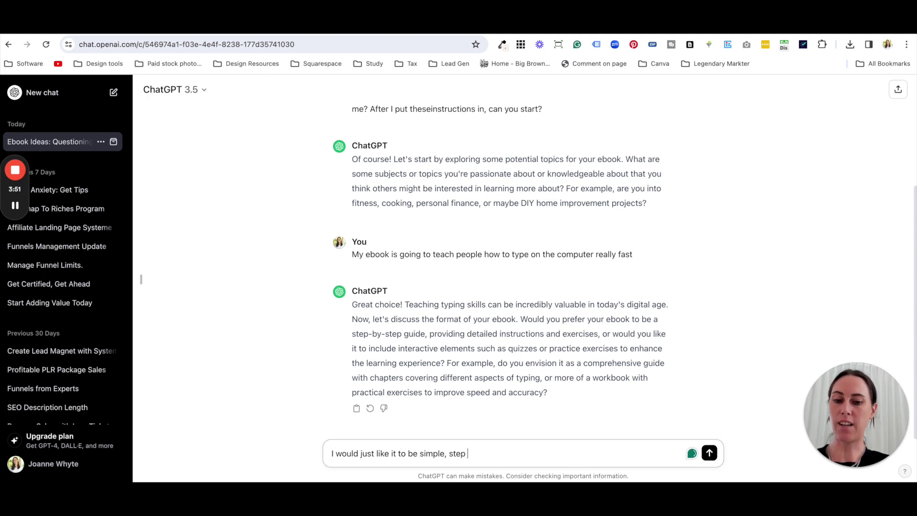
type("by step, and no")
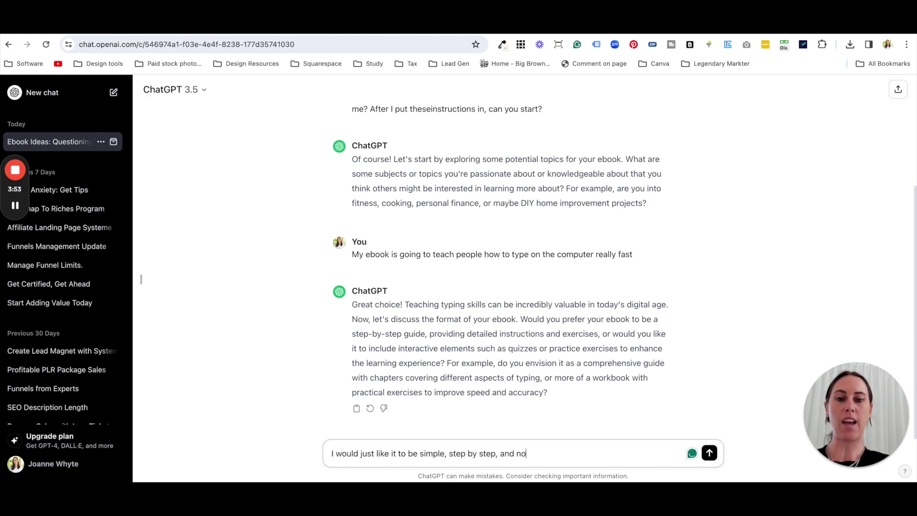
type(" longer then 1")
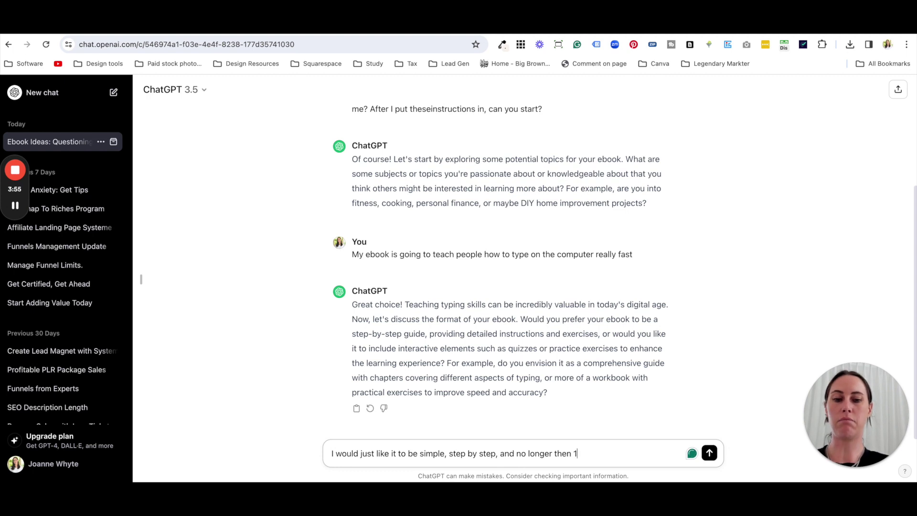
key("BackSpace")
type("6 chapters.")
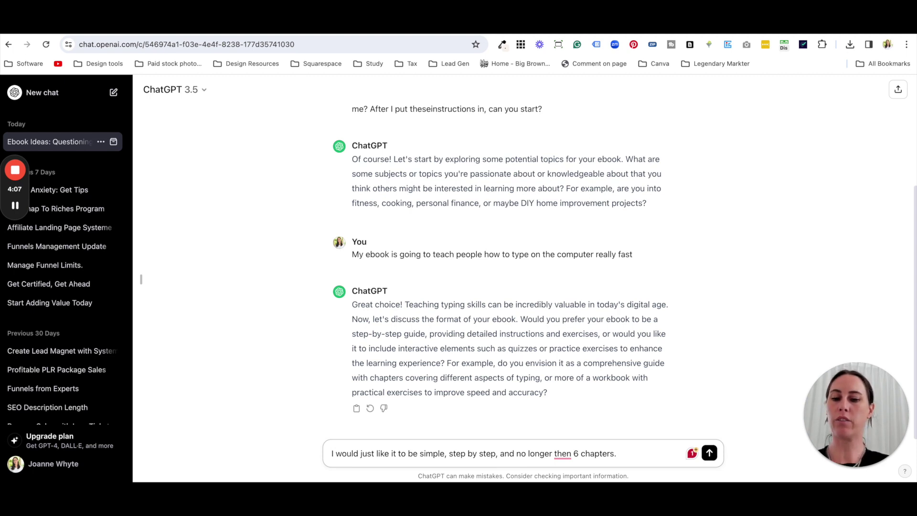
Step: Add "I'd like the tone to be friendly and very easy to understand." to the message and send it
type("I'd li")
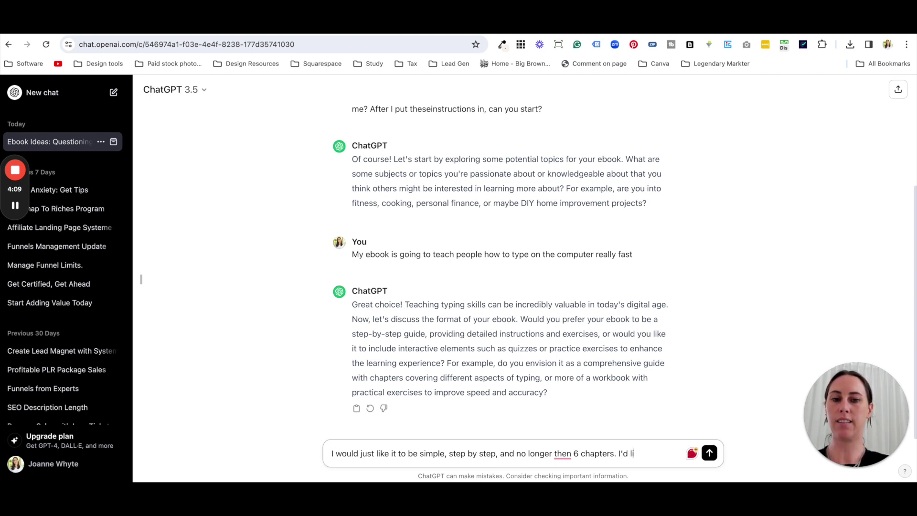
type("ke the tone ")
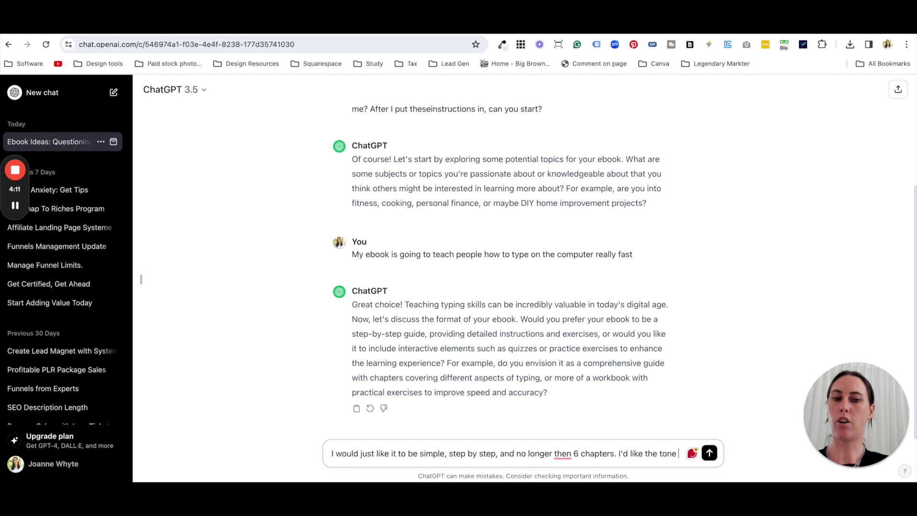
type("to be friendly an")
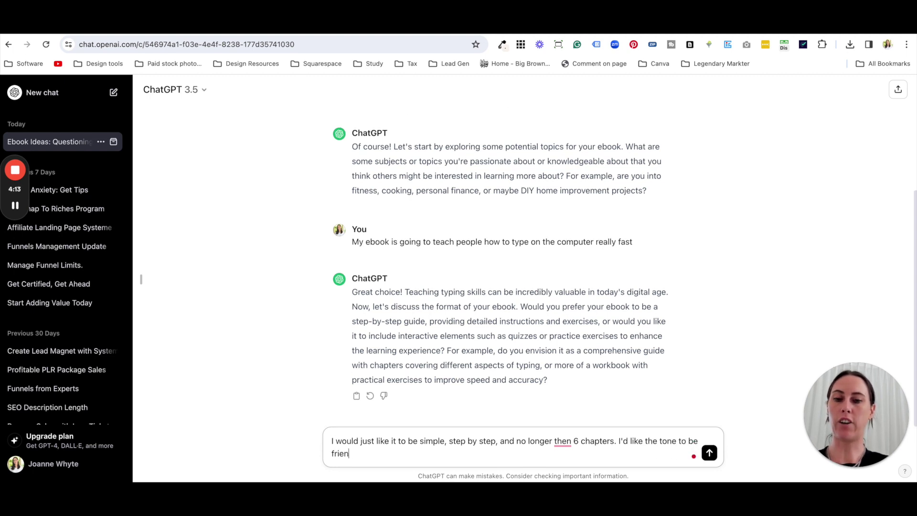
type("d very u")
key("BackSpace")
type("easy t")
type("o u")
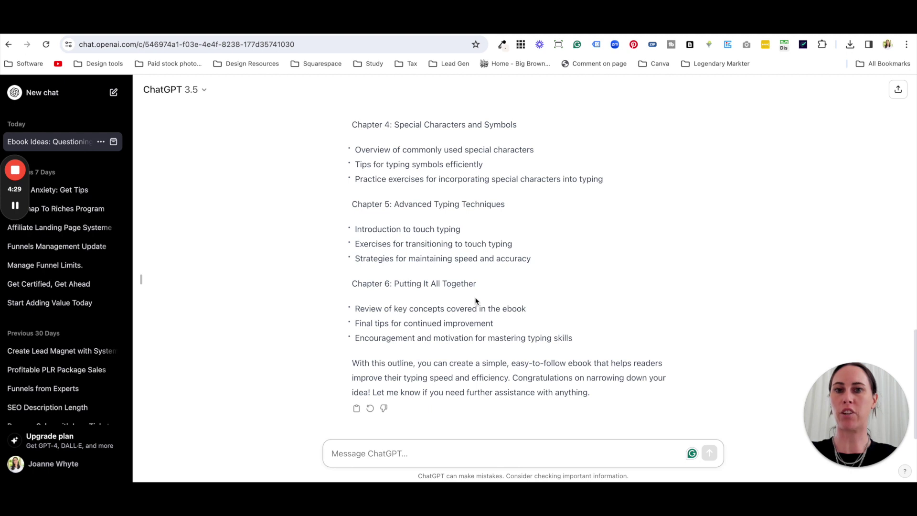
Step: Examine the generated ebook outline, looking closely at the suggested title and the first chapter headings
scroll(476, 300, "up", 6)
scroll(476, 300, "up", 3)
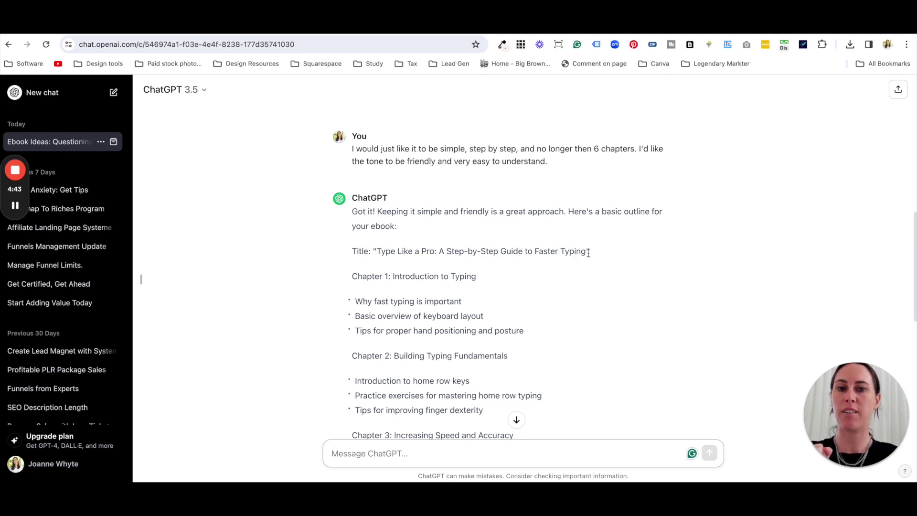
left_click_drag(589, 253, 438, 252)
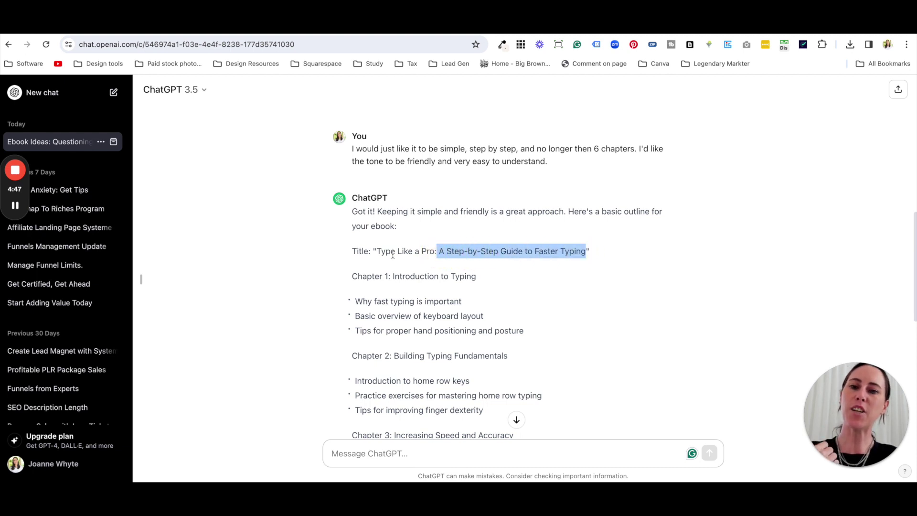
left_click(439, 252)
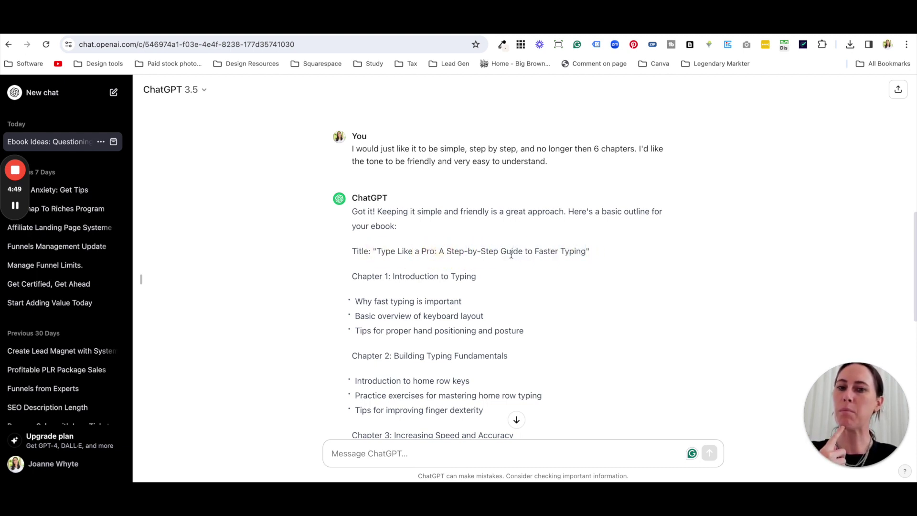
left_click_drag(590, 254, 377, 252)
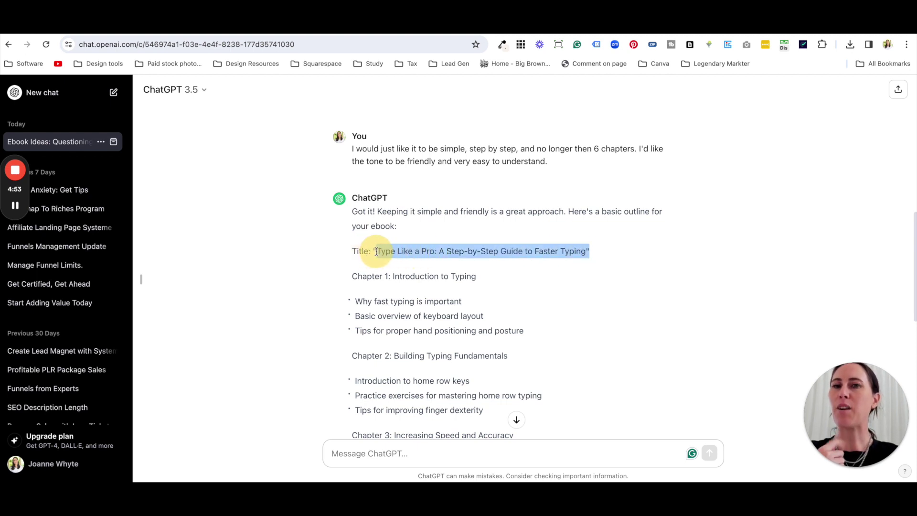
left_click_drag(373, 251, 371, 251)
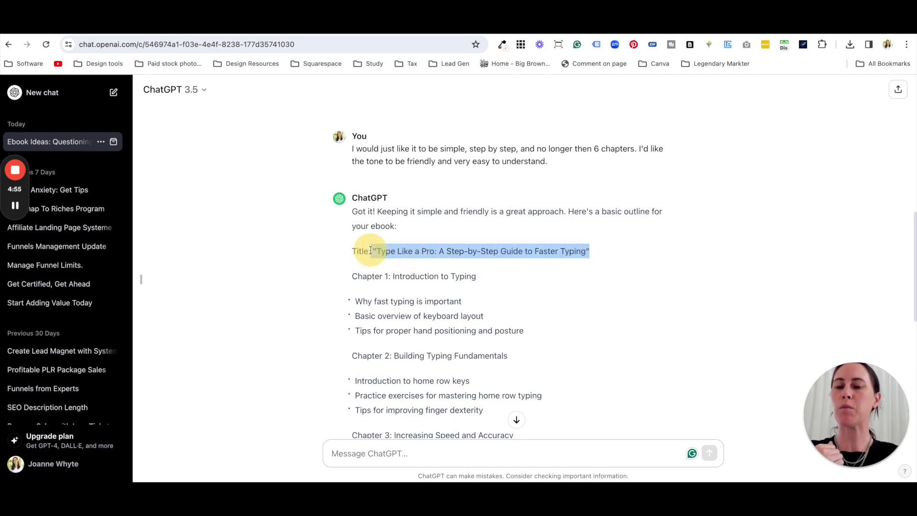
left_click_drag(370, 251, 480, 239)
scroll(387, 246, "down", 1)
scroll(459, 293, "down", 1)
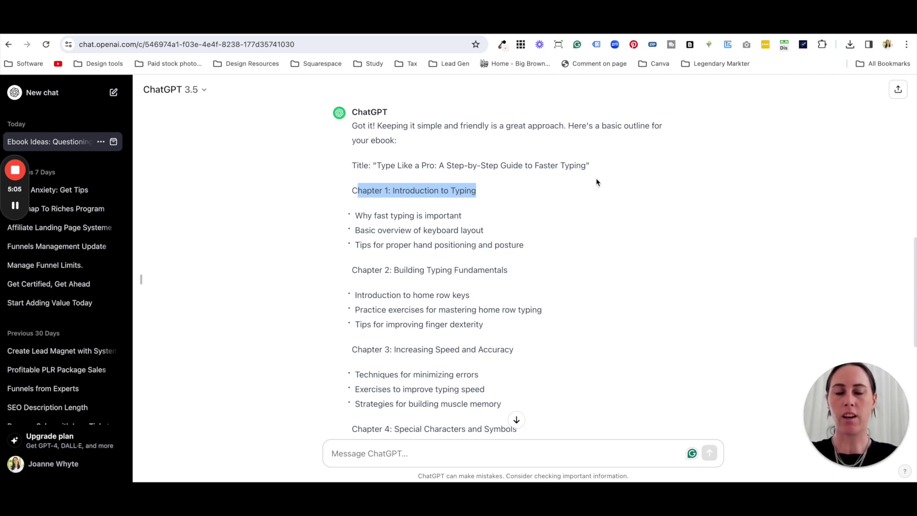
Step: Copy the title "Type Like a Pro: A Step-by-Step Guide to Faster Typing" and switch to Google Docs, placing the cursor after "Title:"
left_click(586, 167)
left_click_drag(587, 166, 377, 164)
key("ctrl+c")
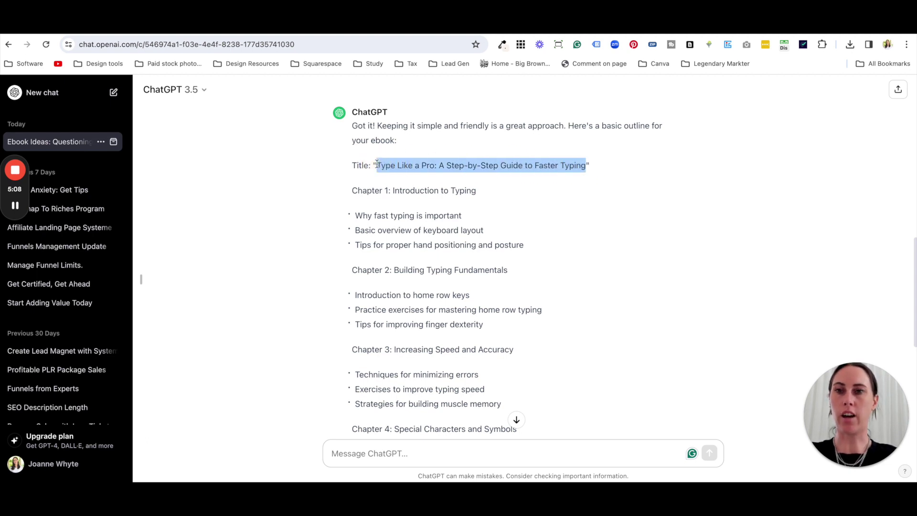
left_click(323, 35)
left_click(322, 195)
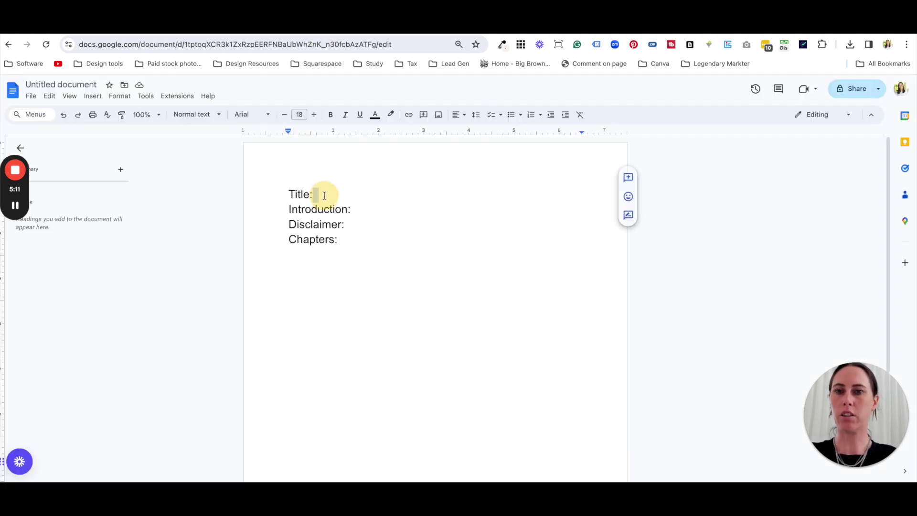
Step: Paste the copied title after "Title:" without its source formatting and insert a blank line above "Introduction:"
key("ctrl+v")
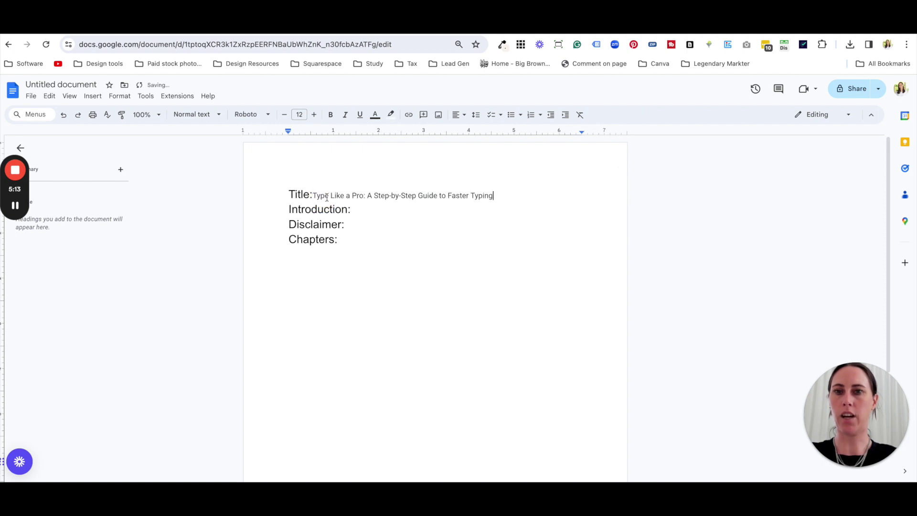
key("super+z")
left_click(49, 95)
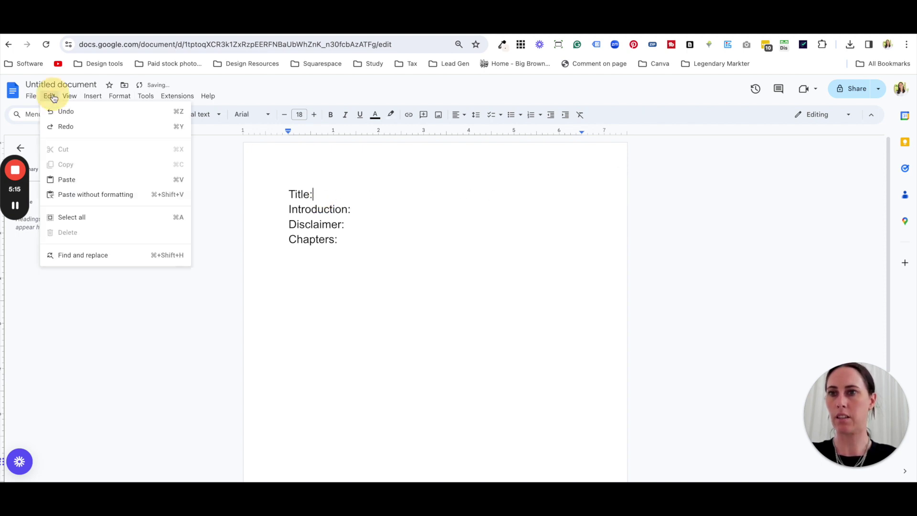
left_click(123, 194)
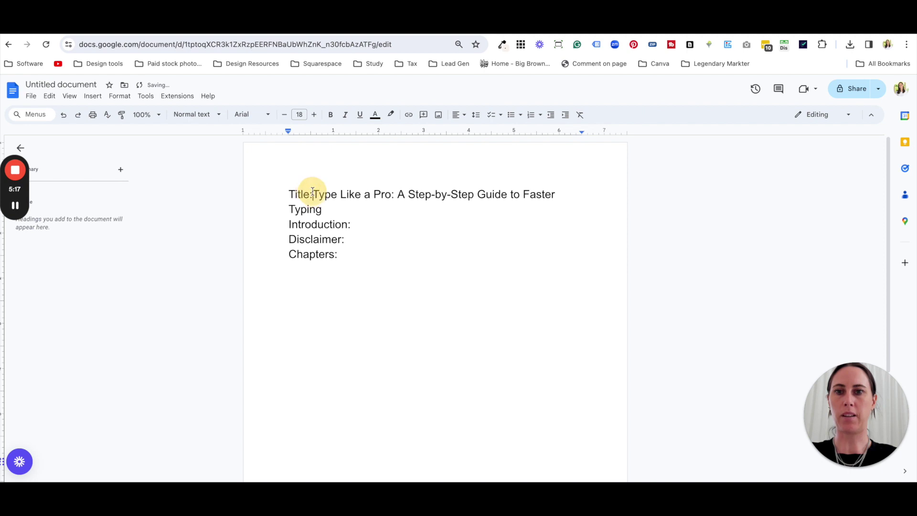
left_click(332, 211)
key("Return")
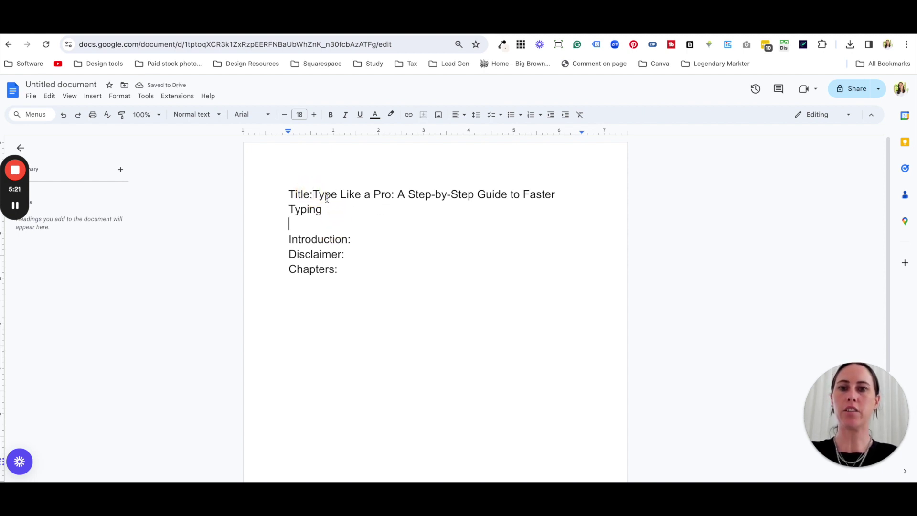
Step: Insert a blank line above "Chapters:" and paste the heading "Chapter 1: Introduction to Typing" from the ChatGPT outline below it
left_click(346, 255)
key("Return")
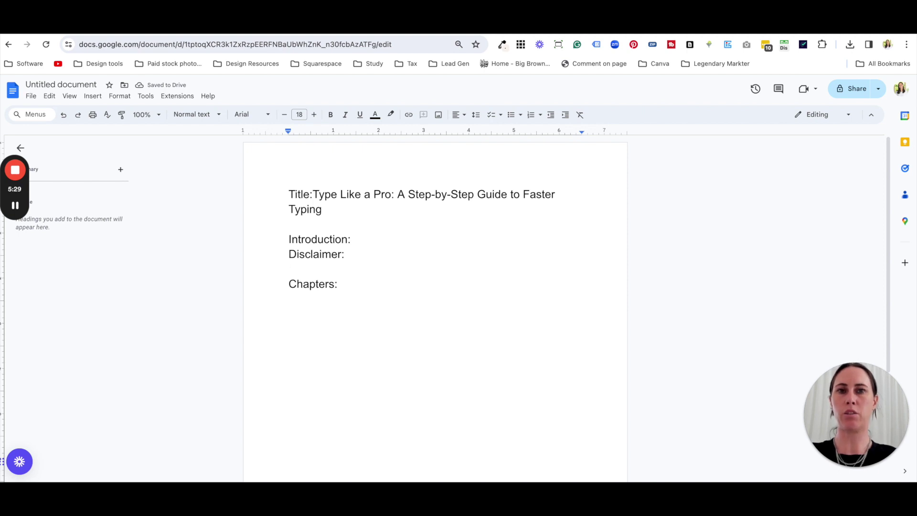
left_click(430, 24)
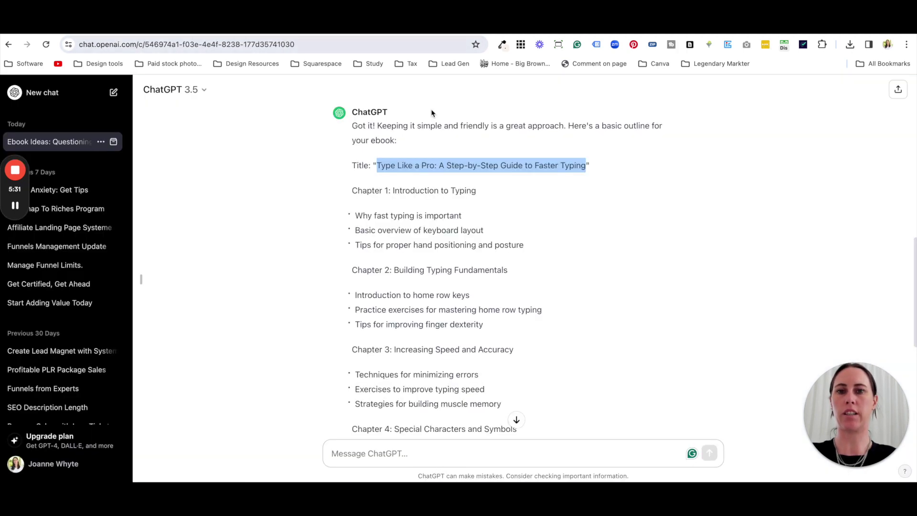
scroll(413, 242, "down", 1)
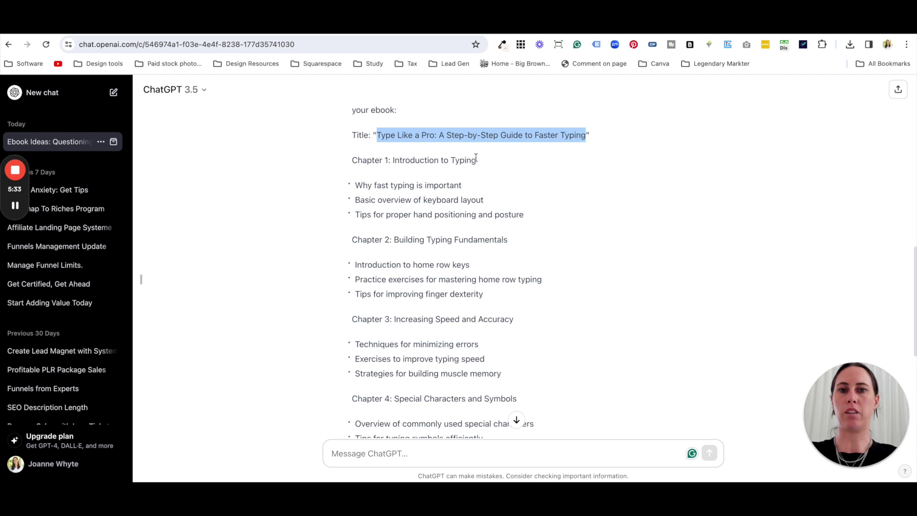
left_click_drag(477, 160, 349, 161)
key("super+c")
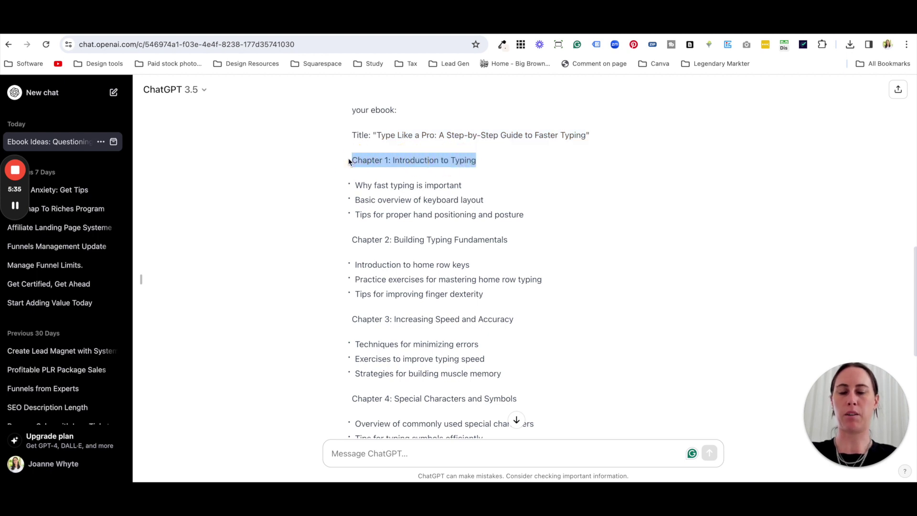
left_click(346, 24)
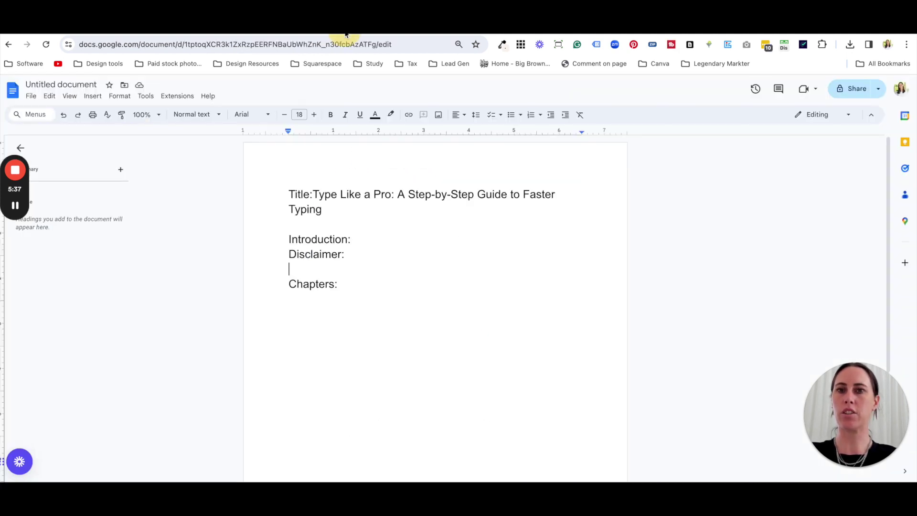
left_click(350, 286)
key("Return")
key("super+v")
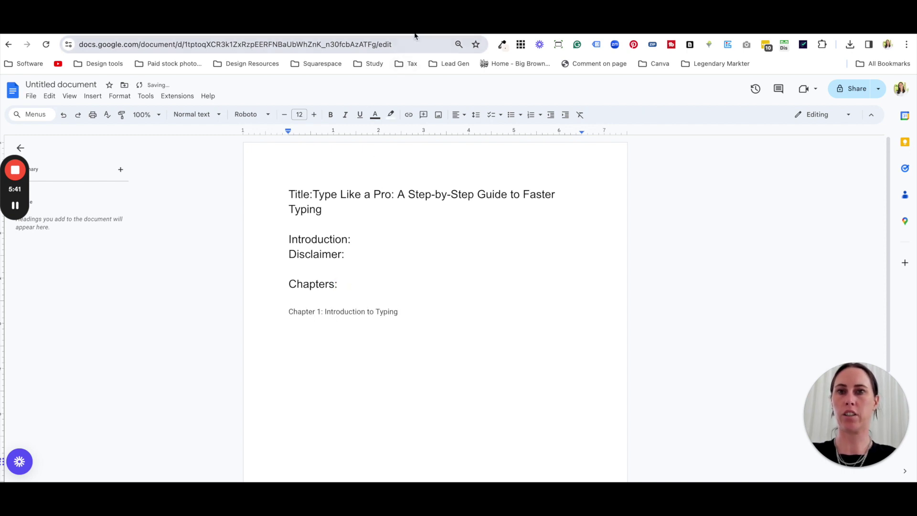
Step: Copy the heading "Chapter 2: Building Typing Fundamentals" from the ChatGPT outline and paste it below the Chapter 1 heading in the document
left_click(401, 23)
scroll(400, 231, "down", 1)
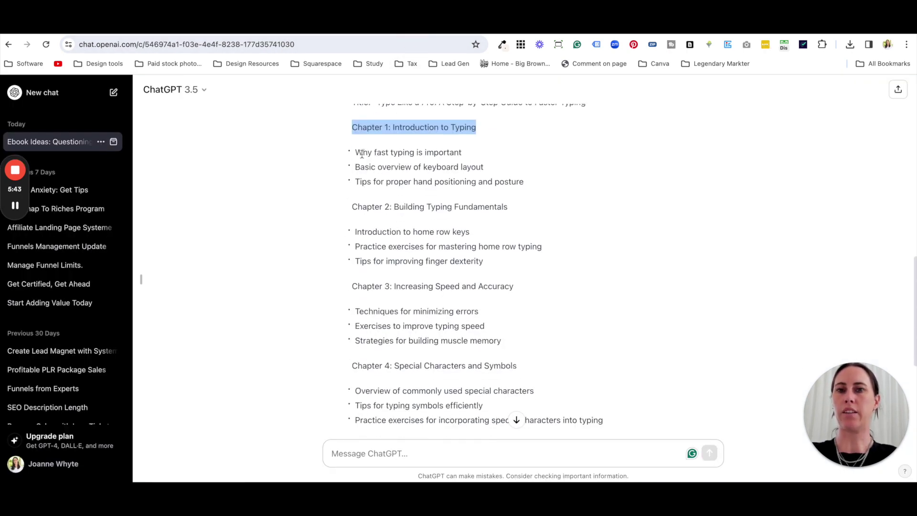
left_click_drag(351, 154, 522, 177)
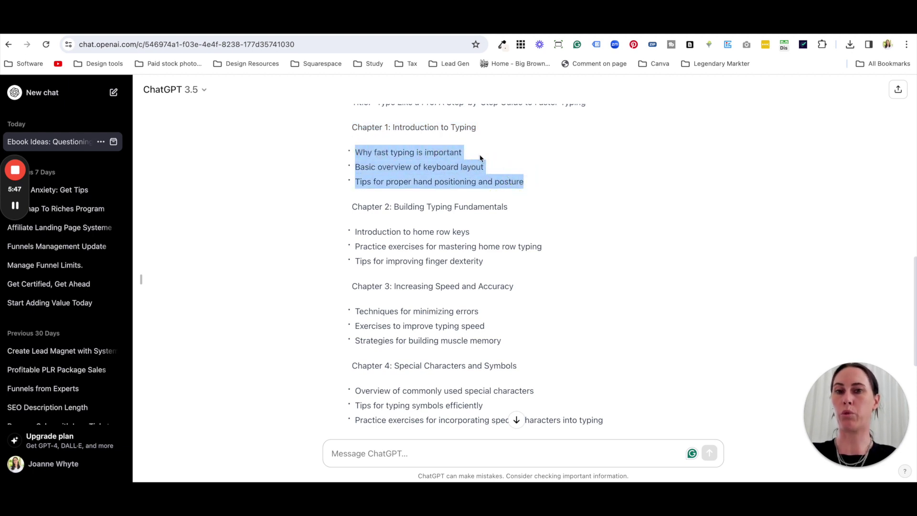
left_click_drag(510, 210, 352, 206)
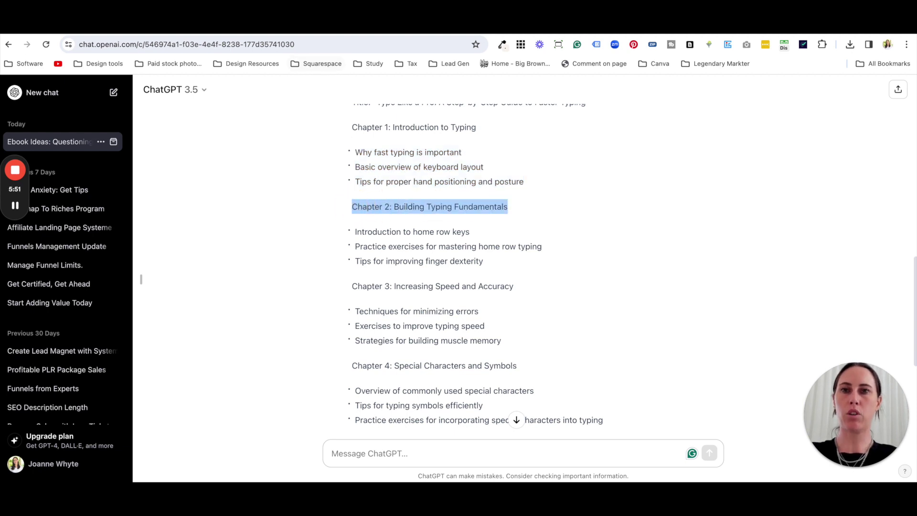
key("ctrl+c")
key("ctrl+Tab")
key("Return")
key("ctrl+v")
key("Return")
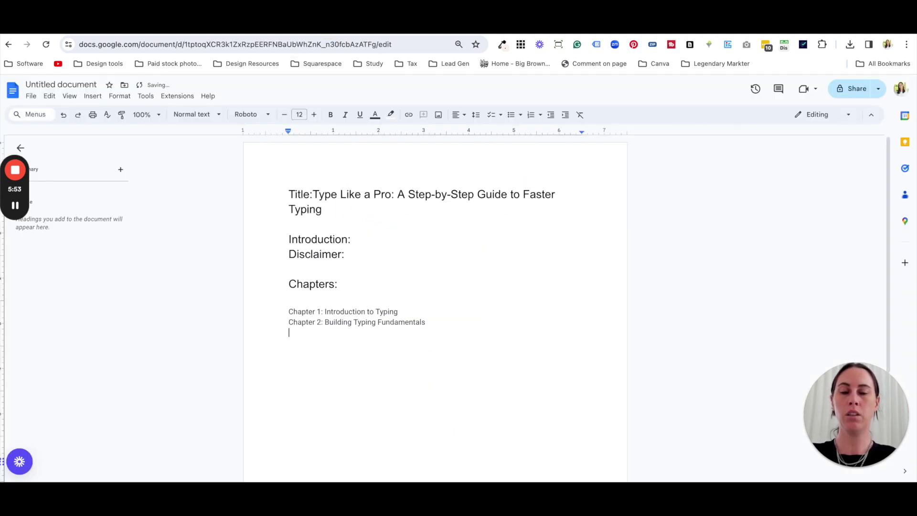
Step: Copy the heading "Chapter 3: Increasing Speed and Accuracy" from ChatGPT and paste it below the Chapter 2 heading in the document
key("ctrl+Tab")
scroll(423, 254, "down", 1)
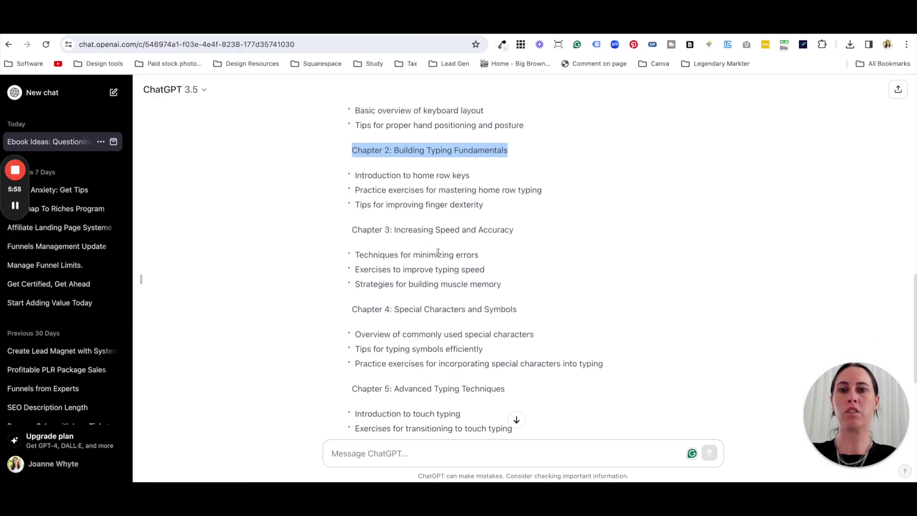
left_click_drag(514, 230, 349, 228)
key("ctrl+c")
key("ctrl+Tab")
key("ctrl+v")
key("Return")
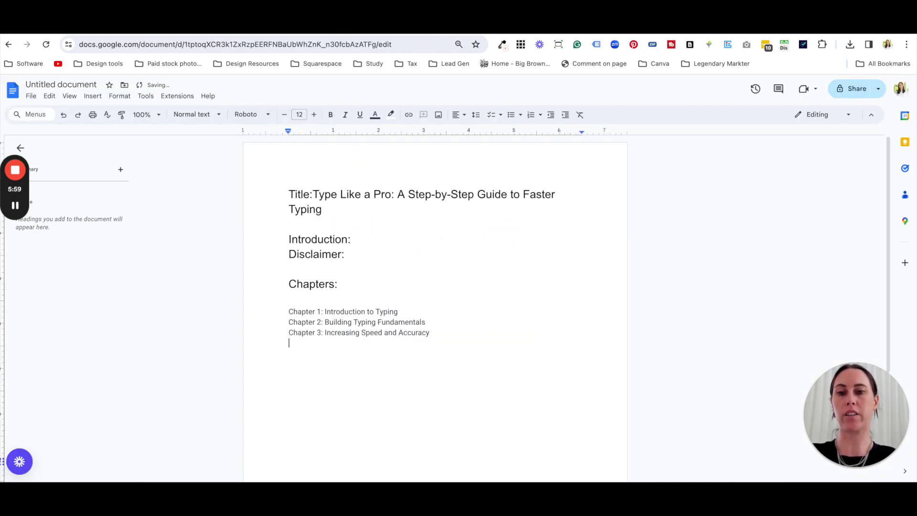
Step: Try to copy the heading "Chapter 4: Special Characters and Symbols" from ChatGPT into the document below the Chapter 3 heading
left_click(438, 36)
scroll(411, 238, "down", 2)
left_click_drag(517, 220, 364, 88)
key("ctrl+c")
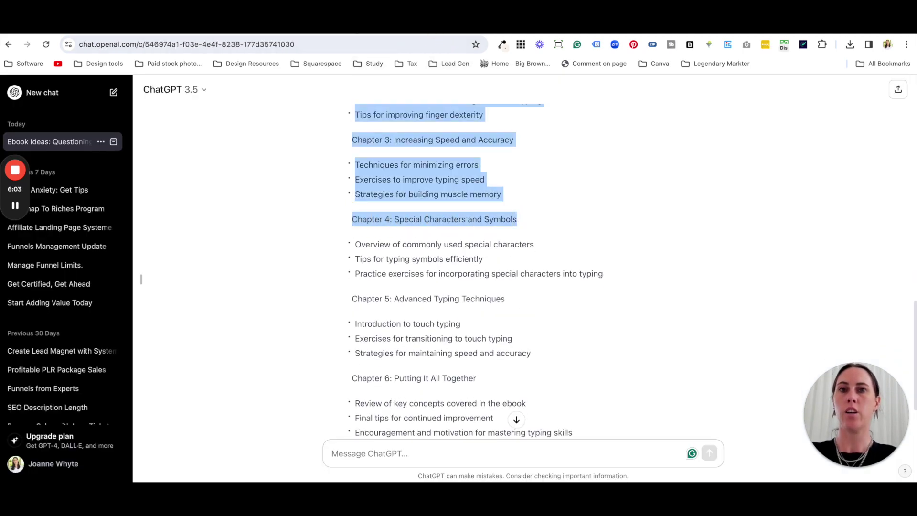
key("ctrl+Tab")
key("ctrl+v")
key("ctrl+z")
scroll(412, 287, "up", 3)
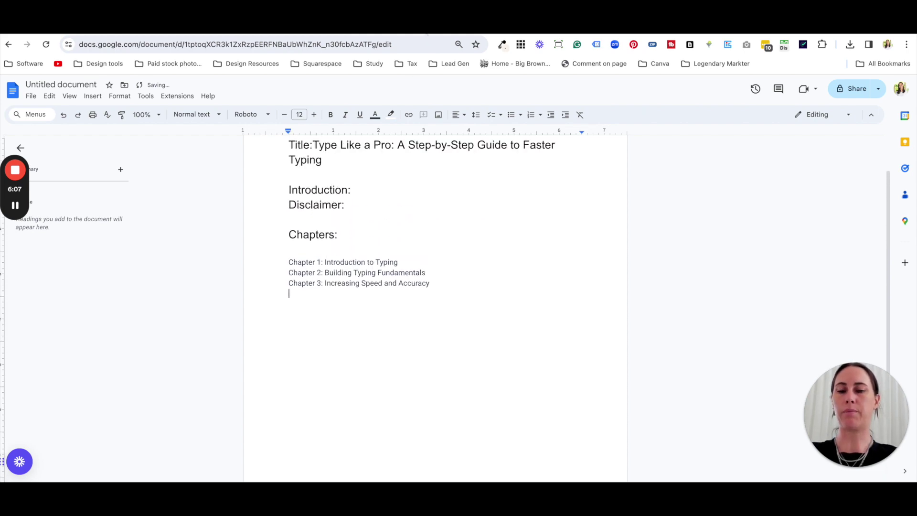
Step: Return to ChatGPT and copy the entire ebook outline response
key("ctrl+shift+Tab")
scroll(478, 239, "up", 5)
left_click(512, 240)
scroll(516, 231, "up", 2)
scroll(478, 215, "down", 2)
left_click_drag(355, 122, 585, 395)
left_click(356, 422)
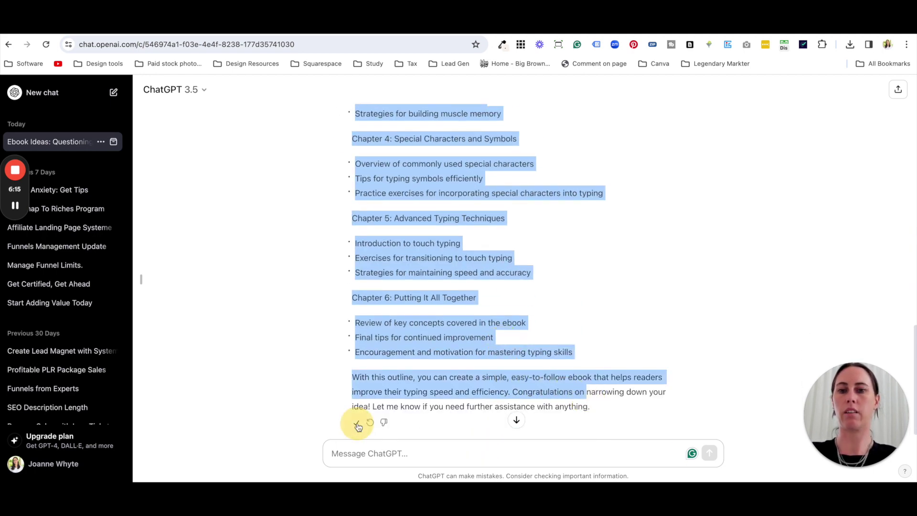
Step: Switch to Google Docs and replace the three pasted chapter headings with the full copied outline
left_click(359, 34)
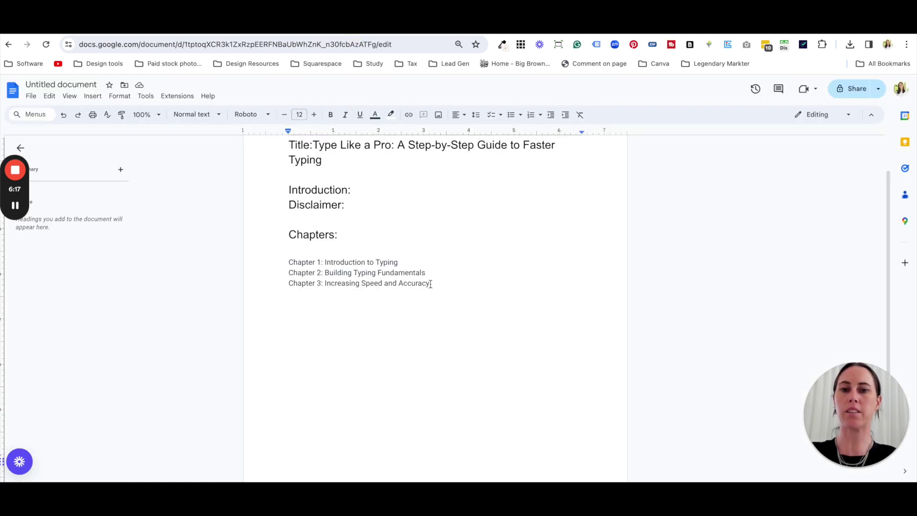
left_click_drag(431, 283, 289, 262)
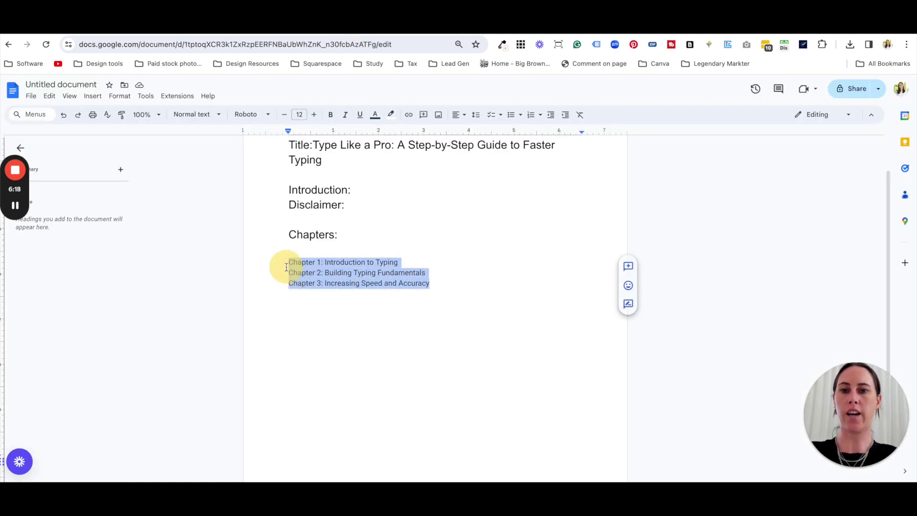
left_click(107, 33)
left_click(114, 67)
Step: Delete all the text below the Chapter 6 heading and the bullet points under the Chapter 5 heading
scroll(433, 344, "down", 2)
left_click_drag(480, 404, 292, 340)
key("BackSpace")
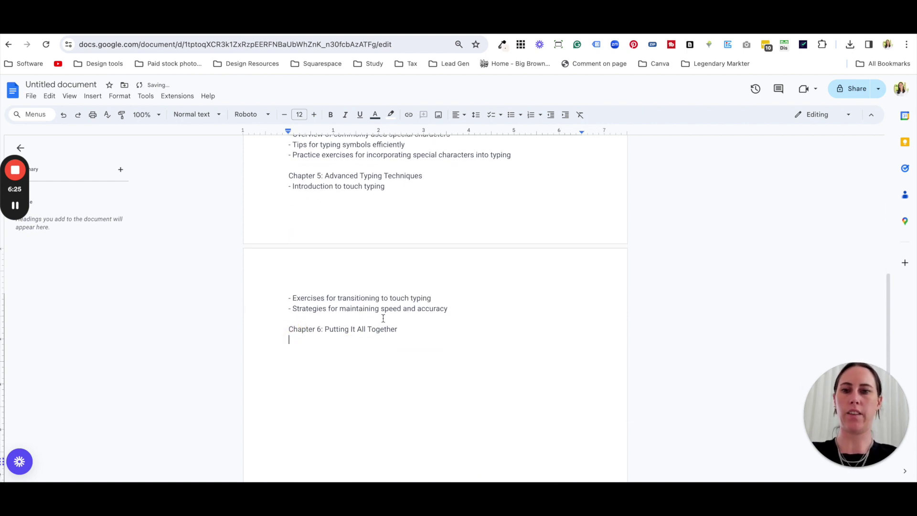
left_click_drag(441, 314, 282, 193)
key("BackSpace")
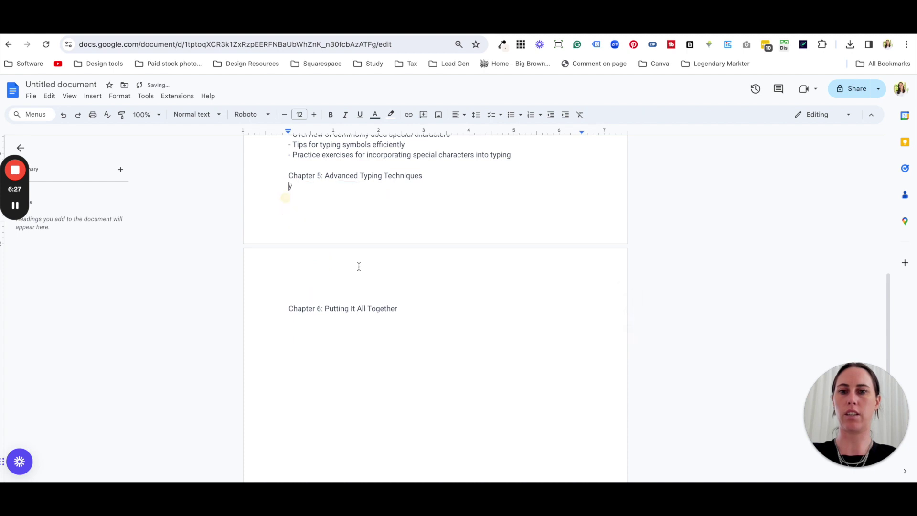
scroll(359, 267, "up", 2)
key("BackSpace")
scroll(357, 271, "up", 2)
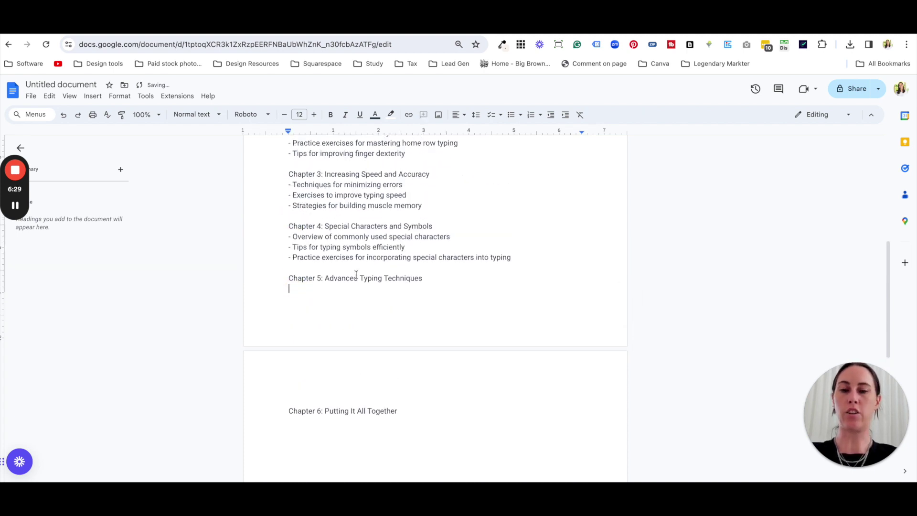
Step: Delete the bullet points under the Chapter 4 and Chapter 3 headings
left_click_drag(511, 309, 288, 289)
key("BackSpace")
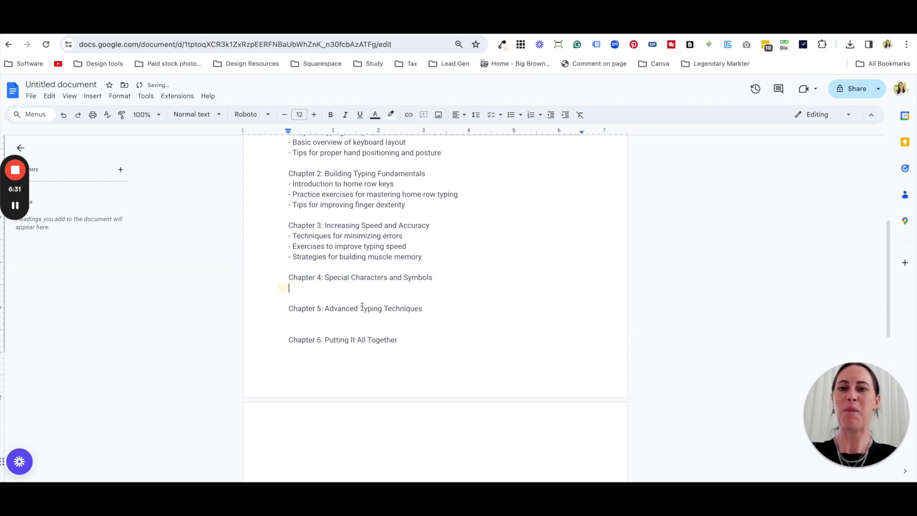
scroll(415, 311, "up", 2)
left_click_drag(424, 345, 285, 325)
key("BackSpace")
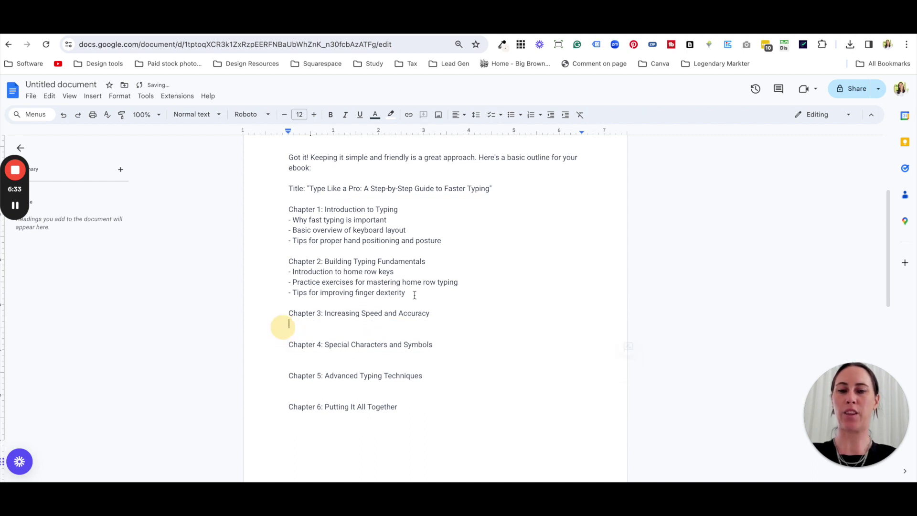
Step: Delete the bullet points under the Chapter 2 and Chapter 1 headings
left_click_drag(411, 299, 264, 272)
key("BackSpace")
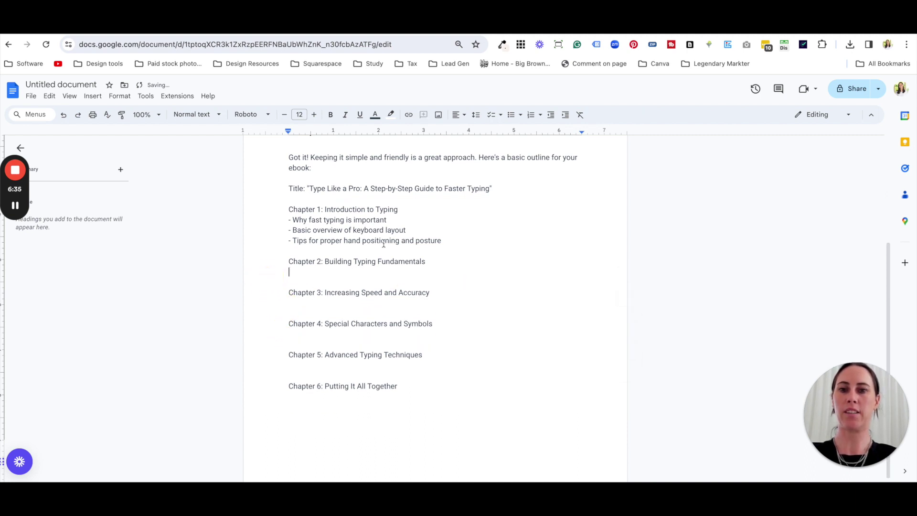
left_click_drag(444, 240, 279, 221)
key("BackSpace")
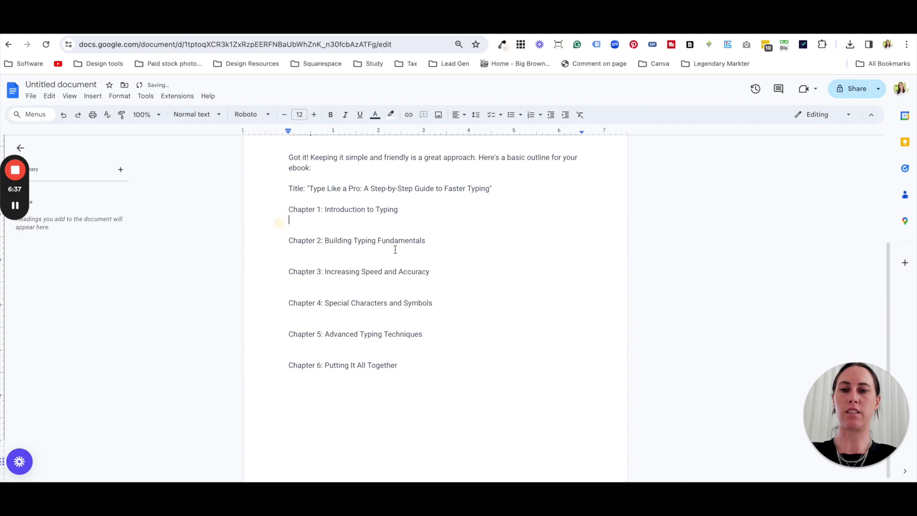
Step: Delete ChatGPT's opening sentence and the repeated title line above the Chapter 1 heading
scroll(446, 260, "up", 1)
left_click_drag(492, 233, 286, 203)
key("BackSpace")
Step: Remove the surplus blank lines above Chapter 1 and between the headings, leaving one empty line between consecutive chapters
left_click(288, 223)
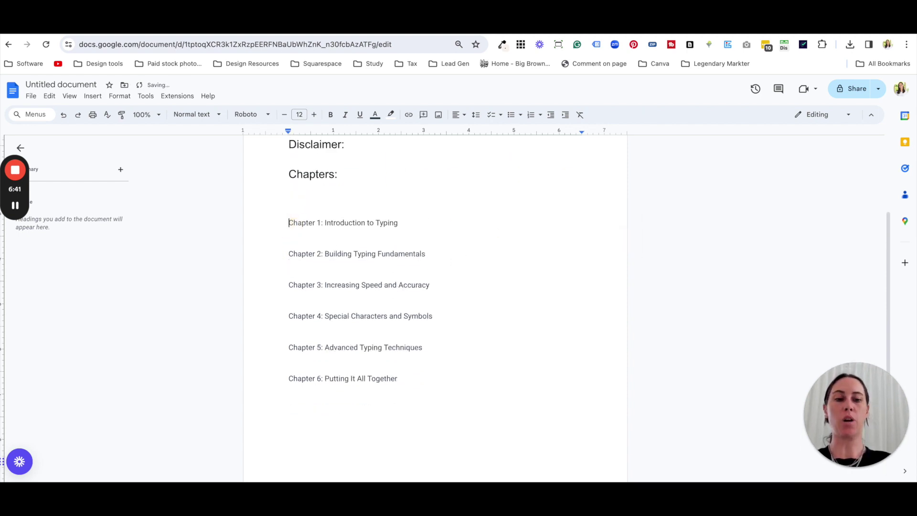
key("BackSpace")
left_click(311, 233)
key("BackSpace")
left_click(327, 254)
key("BackSpace")
left_click(325, 264)
key("BackSpace")
left_click(321, 285)
key("BackSpace")
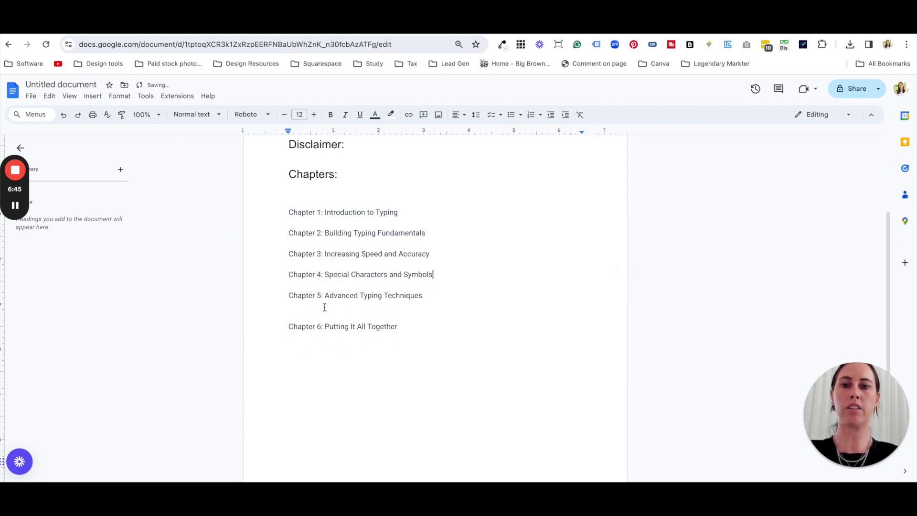
left_click(323, 308)
key("BackSpace")
Step: Apply the Heading 2 style to all six chapter headings, from Chapter 1 to Chapter 6
left_click_drag(404, 318, 287, 199)
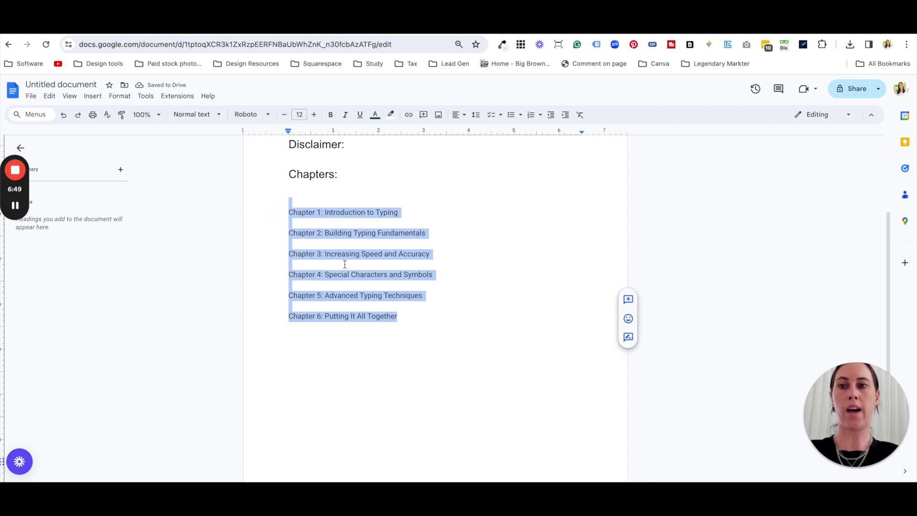
left_click(360, 277)
left_click_drag(397, 316, 289, 210)
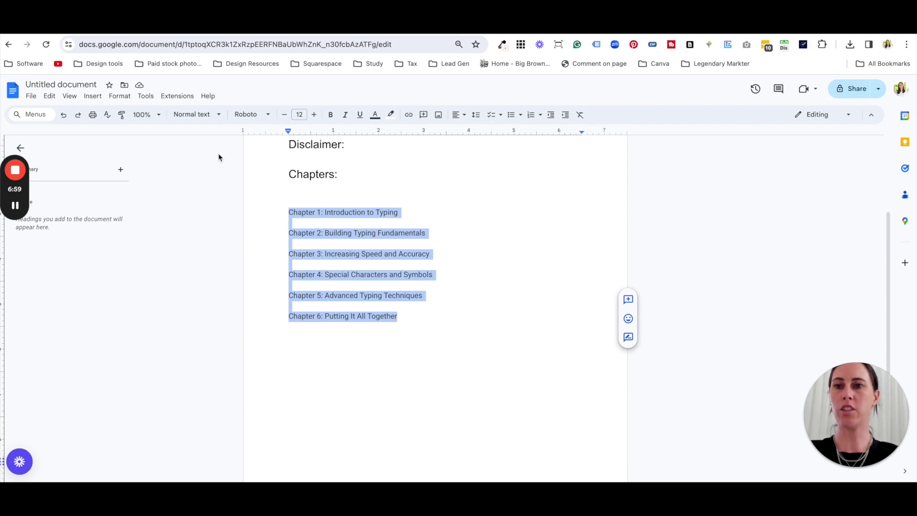
left_click(209, 117)
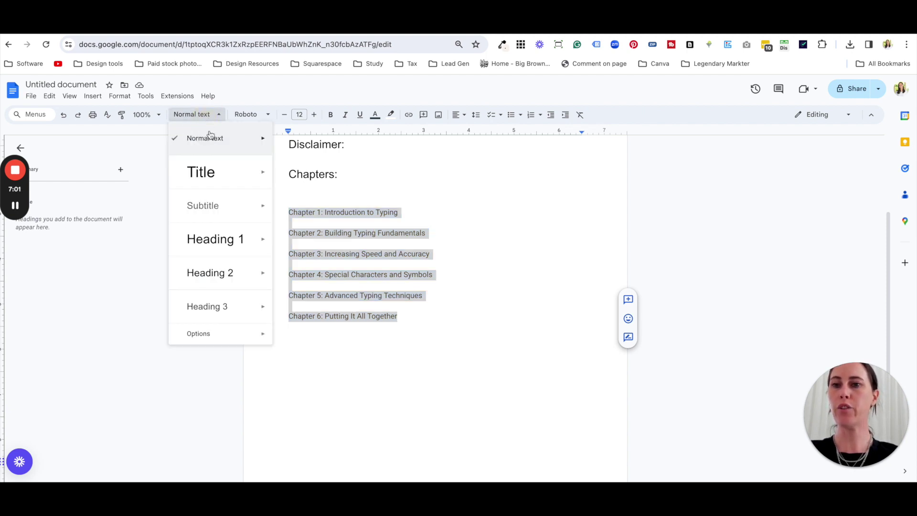
mouse_move(231, 270)
left_click(316, 265)
scroll(390, 302, "up", 5)
scroll(390, 304, "up", 5)
scroll(388, 303, "down", 5)
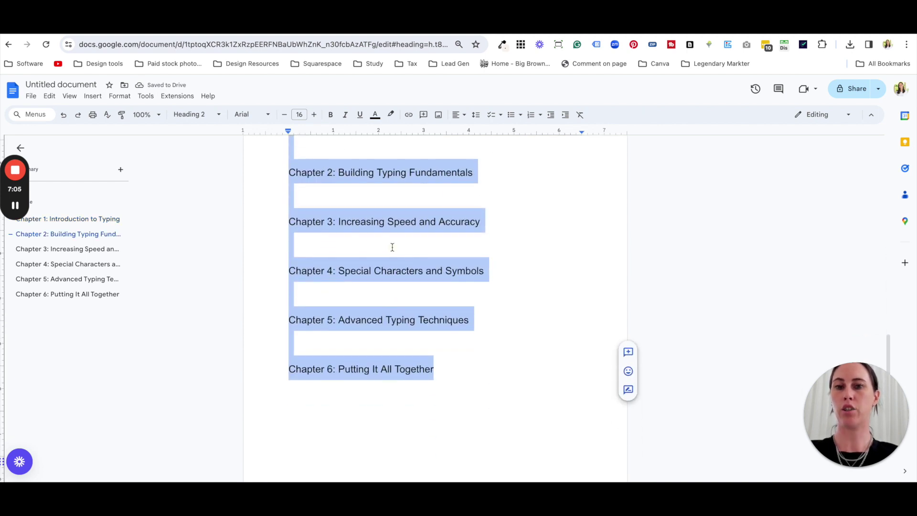
left_click(392, 247)
scroll(364, 330, "up", 1)
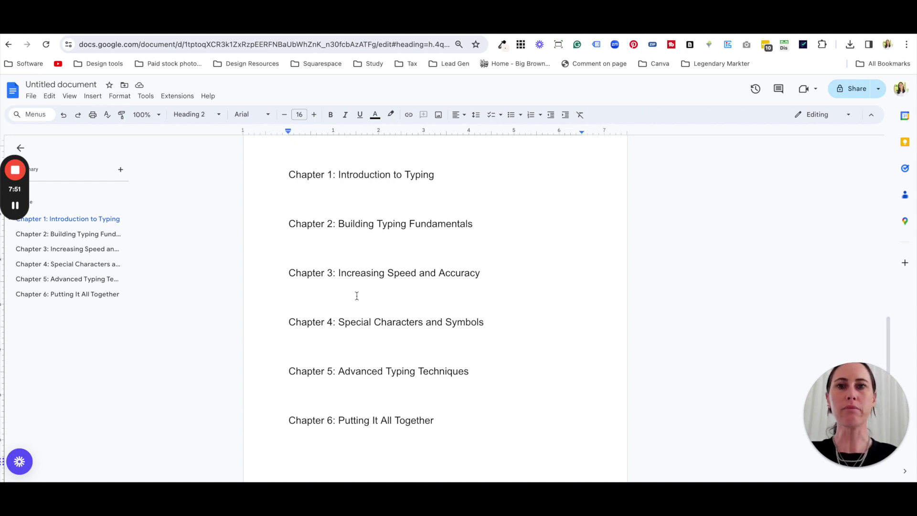
scroll(354, 209, "up", 1)
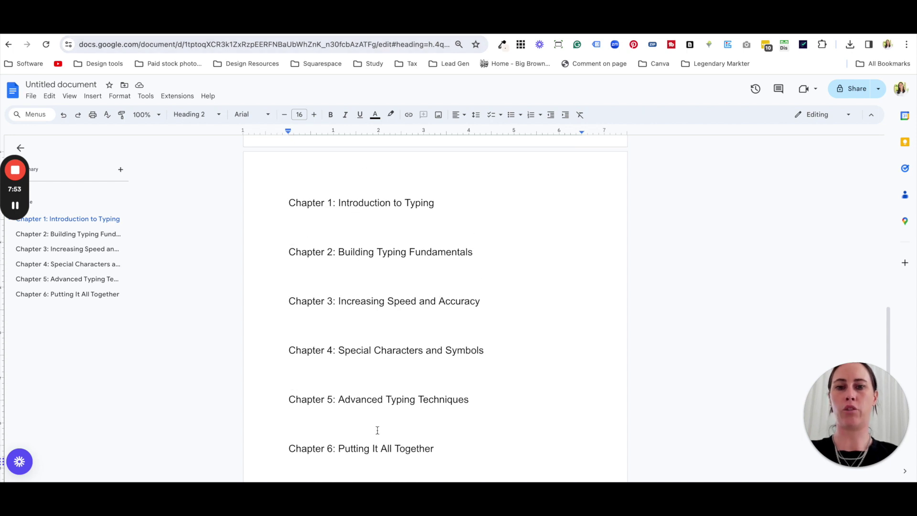
Step: Switch to ChatGPT and begin a message reading "cool I like these chapters, I'd like to add one more."
left_click(435, 36)
left_click(498, 292)
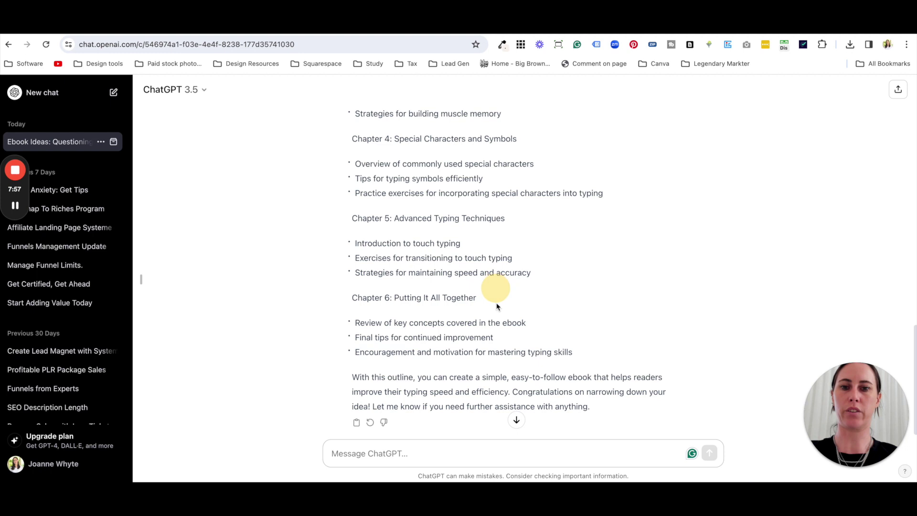
scroll(499, 320, "down", 1)
left_click(421, 453)
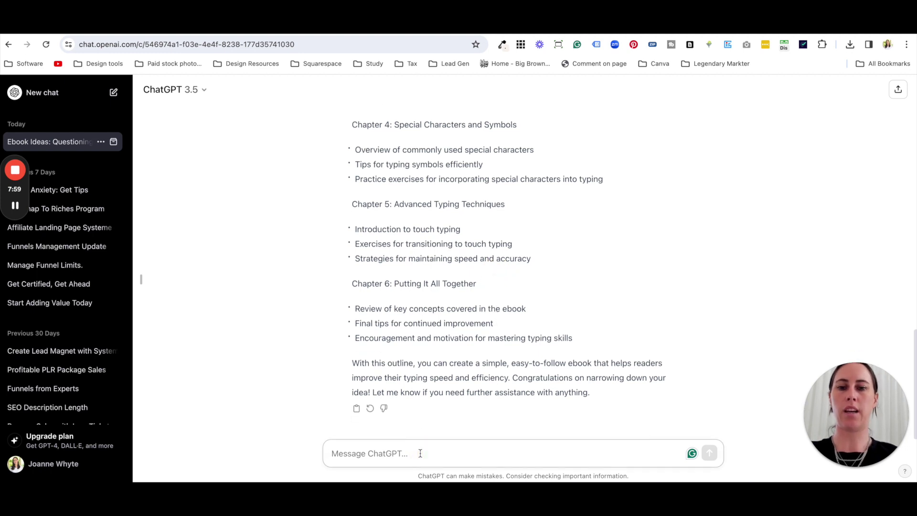
type("cool I l")
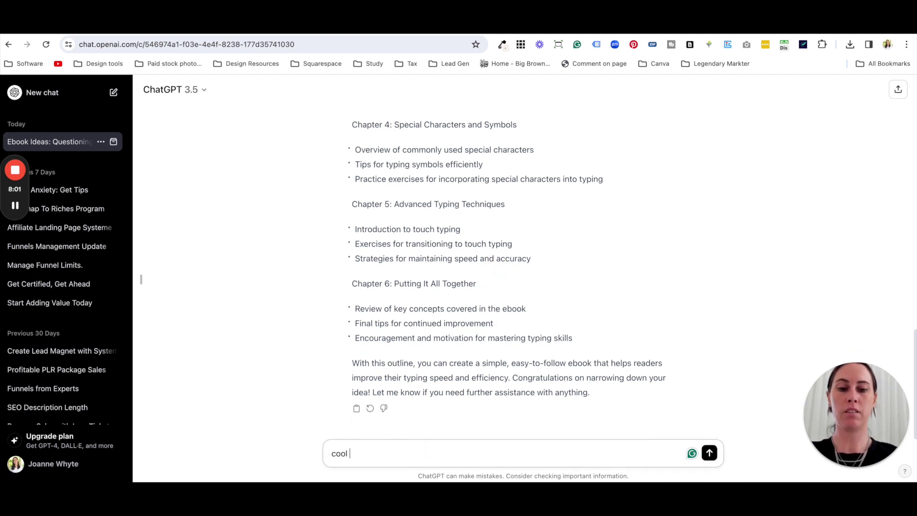
type("ike these chap")
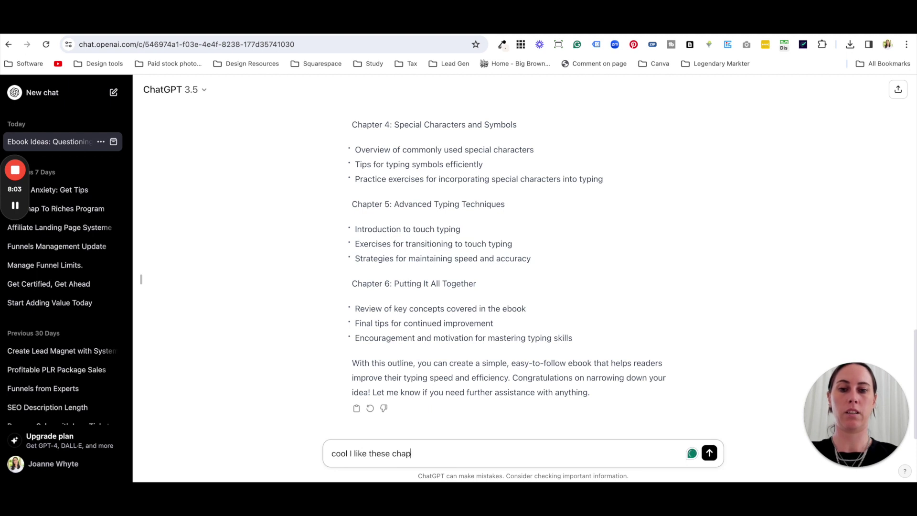
type("ters  I ")
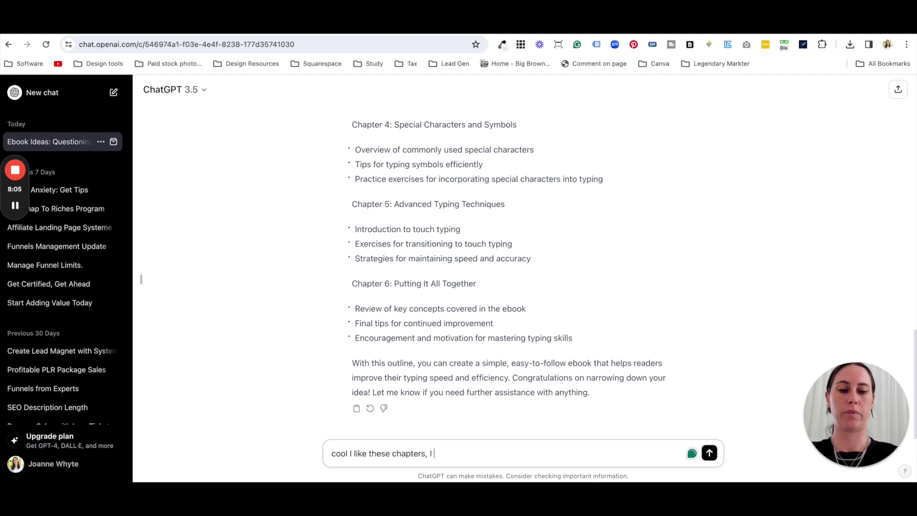
type("'d like to ae")
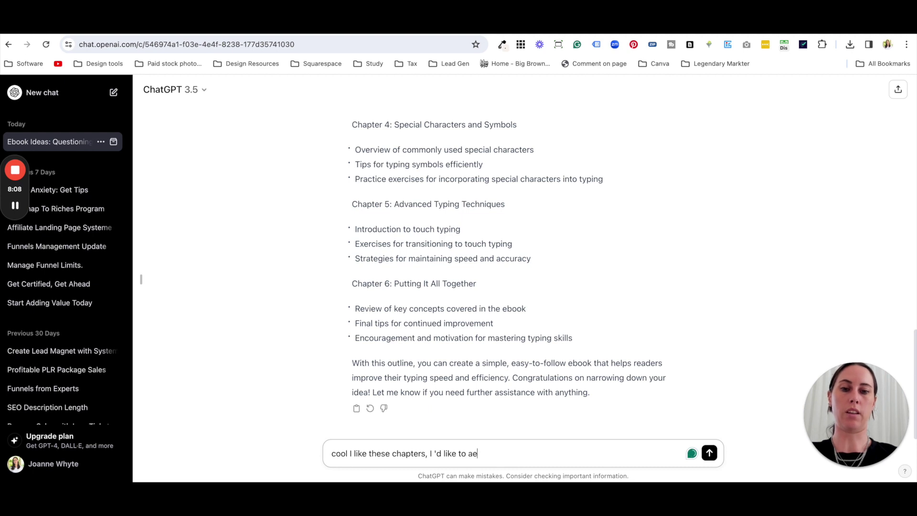
key("BackSpace")
type("dd ")
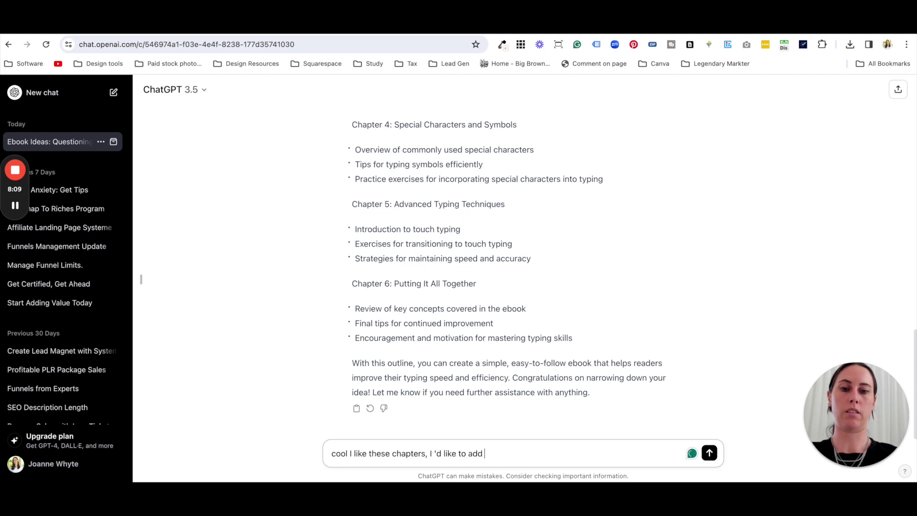
type("one more. It")
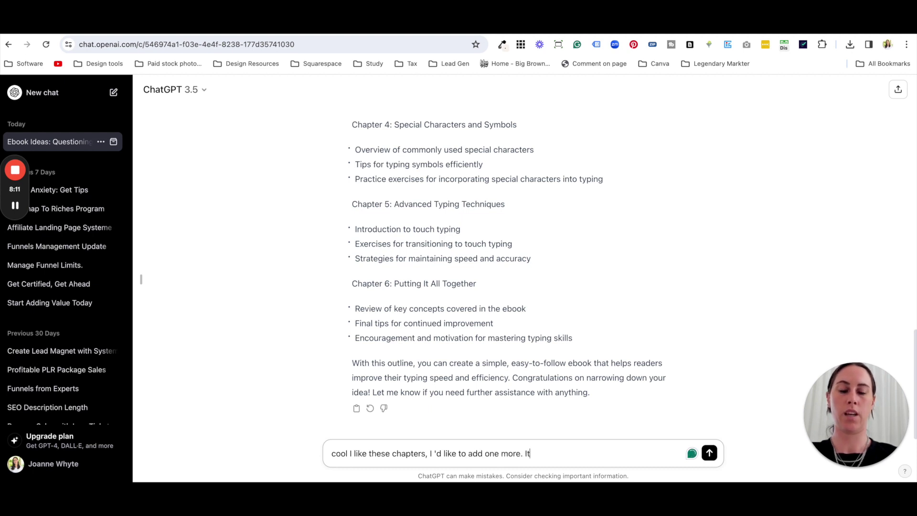
Step: Complete the message with "Its about learning how to touch type with games, like Mavis Beacon, can you add that in?" and send it
type("s about learning how to touch type with ")
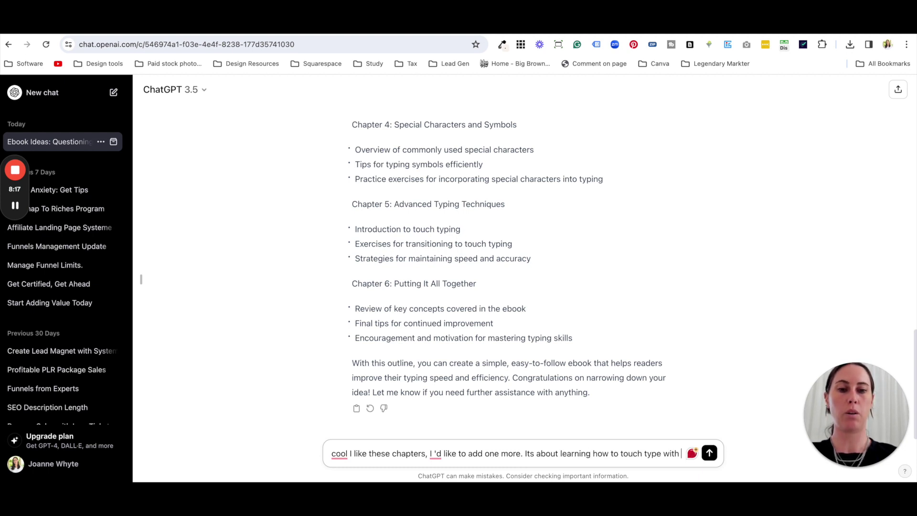
type("games, lik")
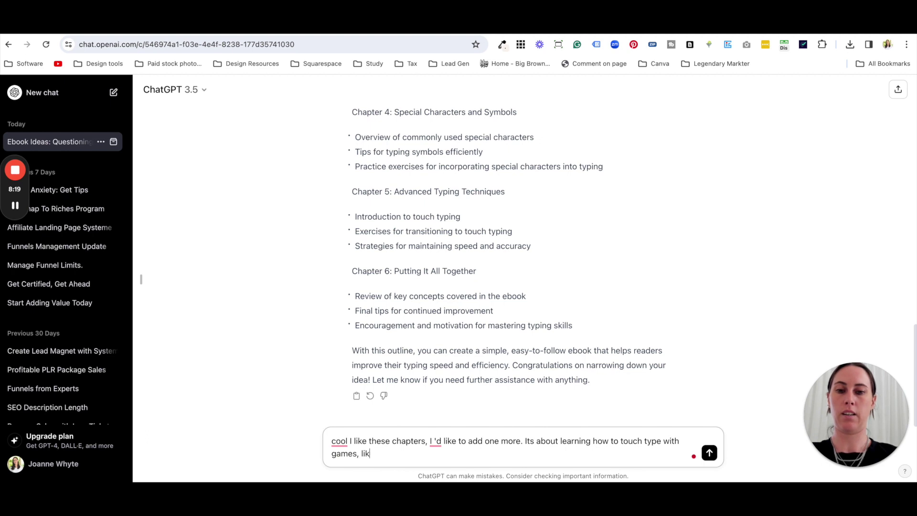
type("e Mavis")
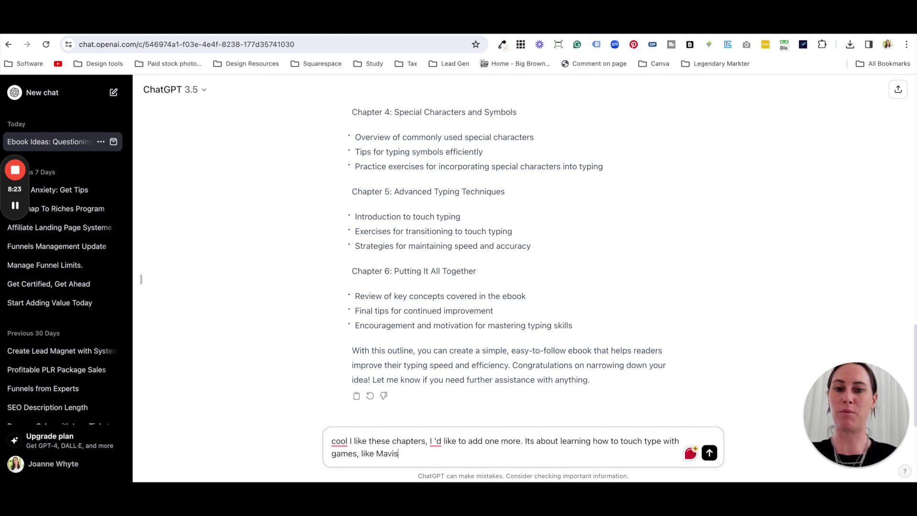
type(" Beacon")
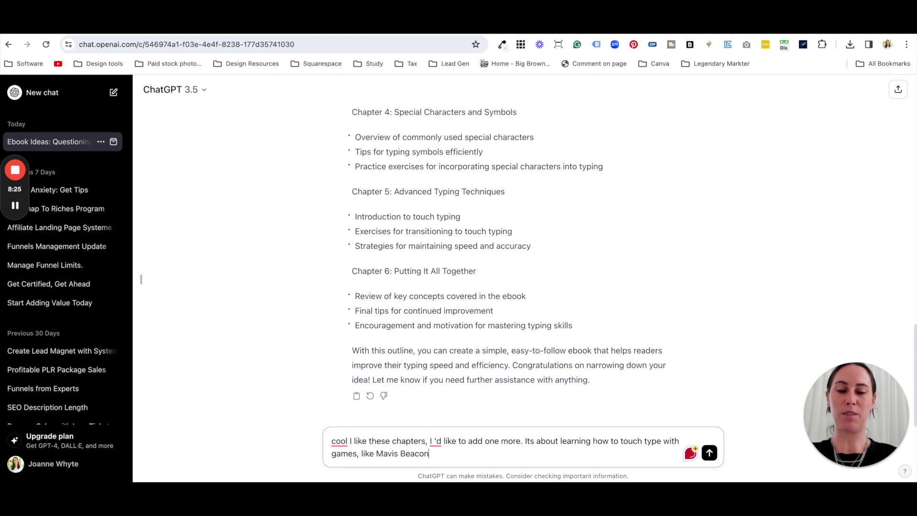
type(", can you help")
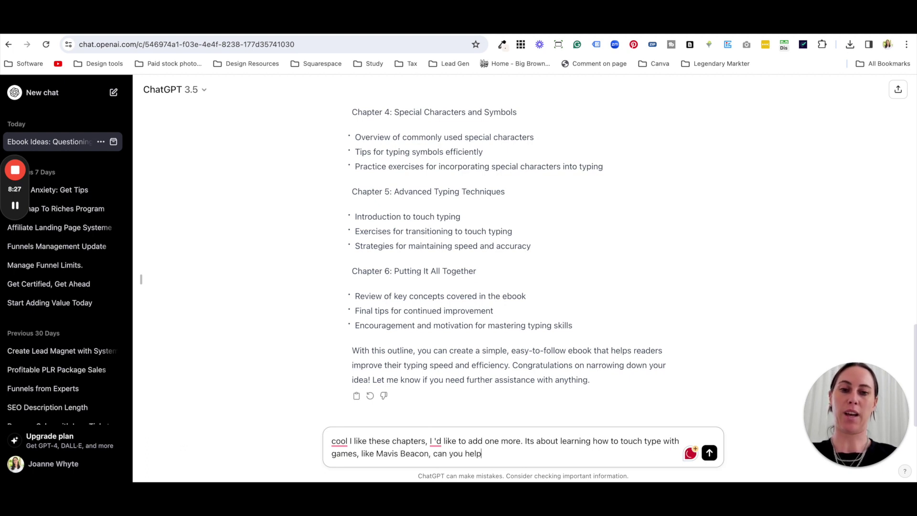
key("BackSpace")
key("BackSpace")
key("BackSpace")
key("BackSpace")
type("add")
type(" that in")
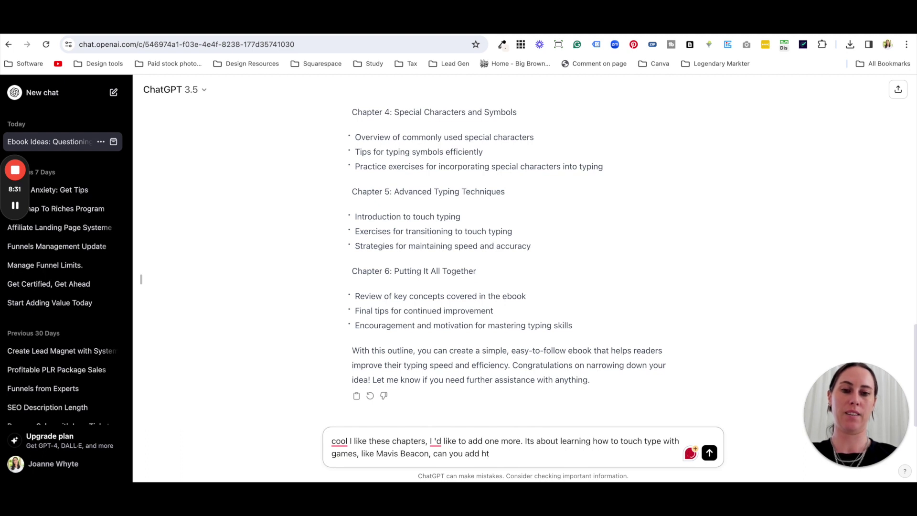
type("?")
key("Return")
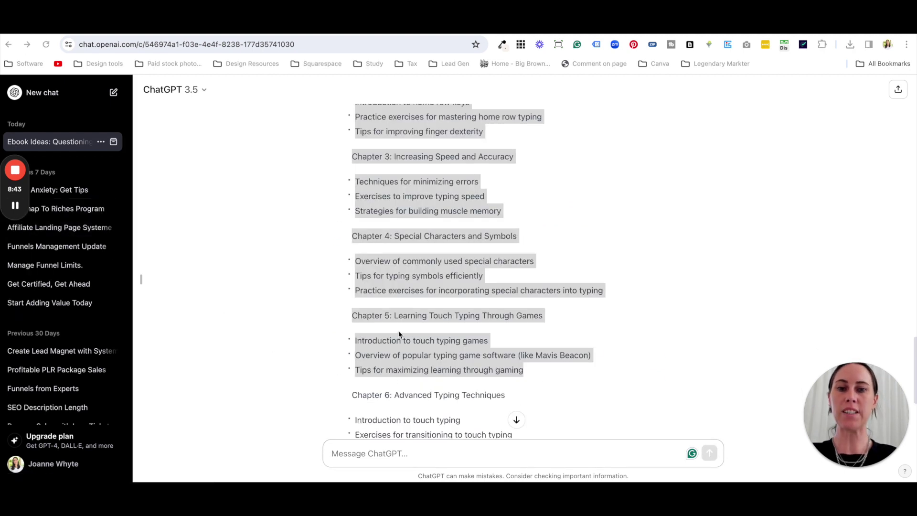
Step: Copy ChatGPT's "Chapter 5: Learning Touch Typing Through Games" title and paste it without formatting over the Chapter 5 heading in Google Docs
left_click(385, 319)
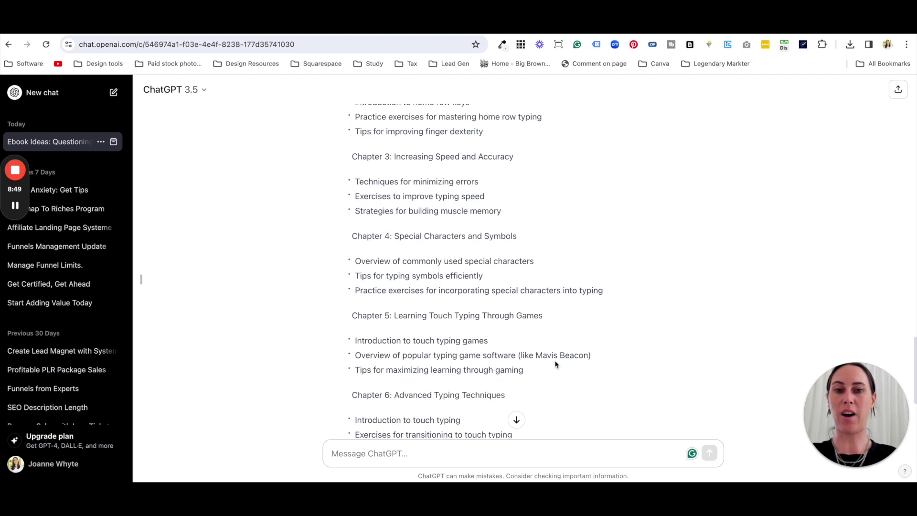
left_click_drag(543, 317, 348, 317)
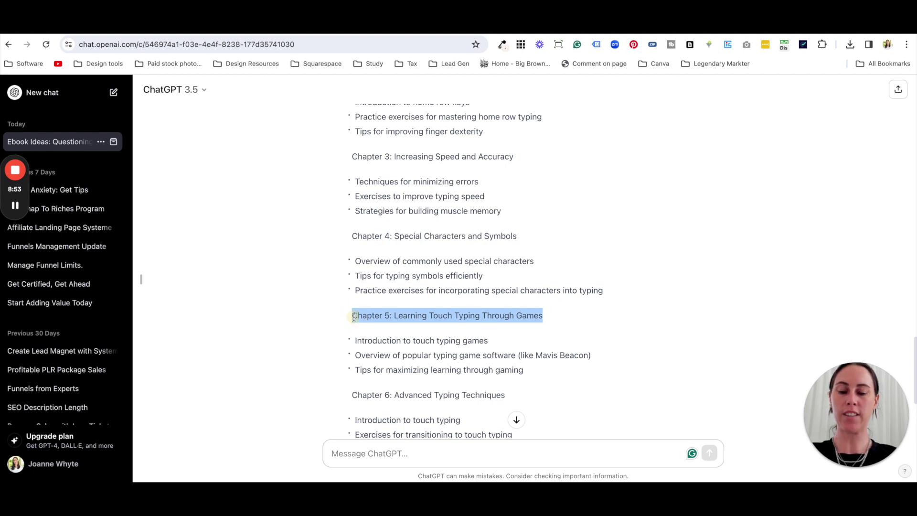
left_click(346, 33)
scroll(388, 319, "down", 2)
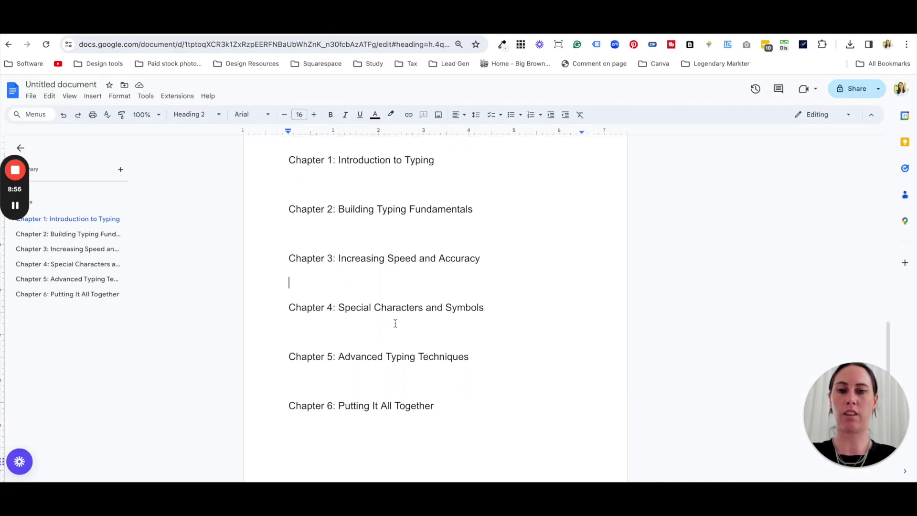
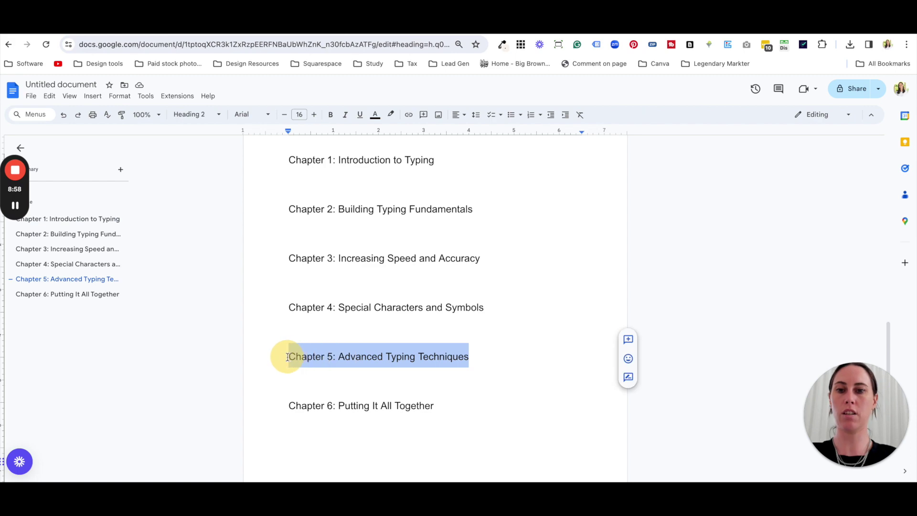
left_click(81, 5)
left_click(111, 80)
Step: Copy "Chapter 6: Advanced Typing Techniques" from ChatGPT and paste it without formatting over the Chapter 6 heading in Google Docs
key("ctrl+shift+Tab")
scroll(420, 271, "down", 3)
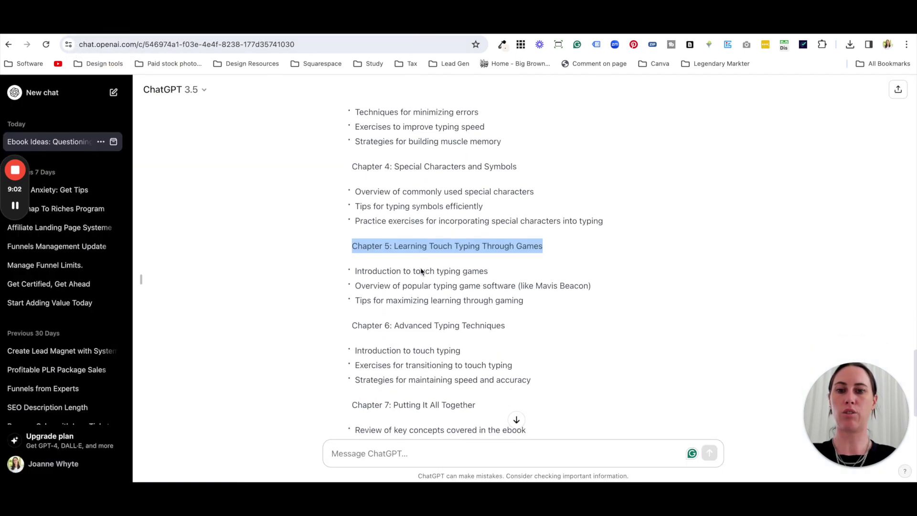
left_click_drag(505, 327, 354, 326)
key("ctrl+c")
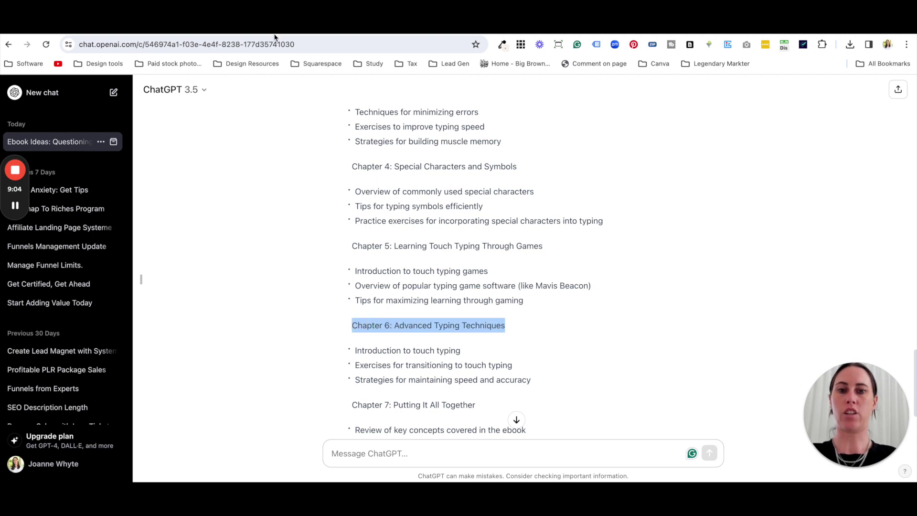
left_click(300, 23)
left_click_drag(434, 406, 284, 407)
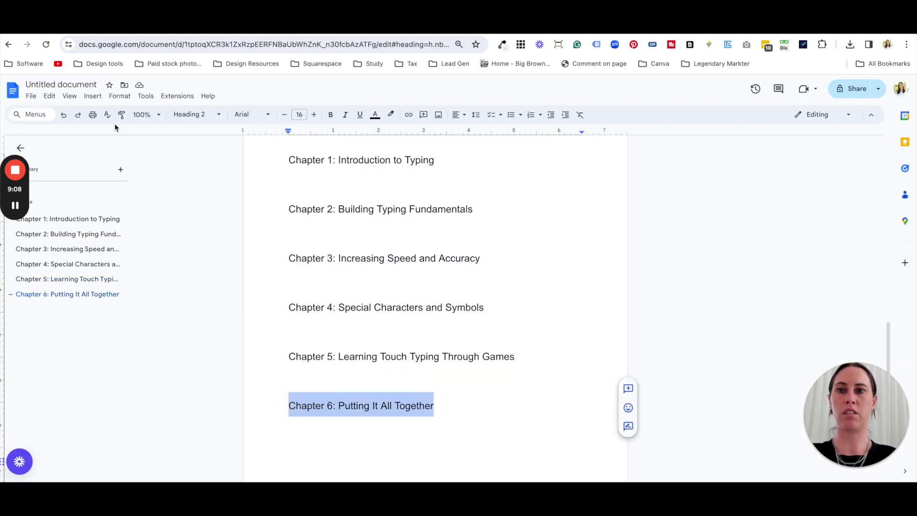
left_click(50, 95)
left_click(112, 194)
left_click(394, 284)
Step: Copy "Chapter 7: Putting It All Together" from ChatGPT and paste it without formatting on a new line below Chapter 6 in Google Docs
scroll(394, 287, "down", 2)
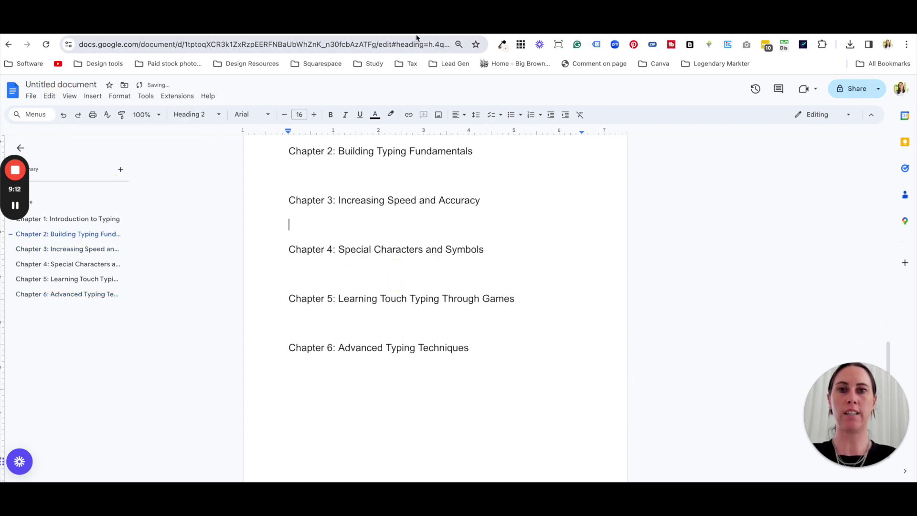
left_click(416, 38)
scroll(506, 273, "down", 1)
left_click_drag(476, 354, 348, 353)
key("ctrl+c")
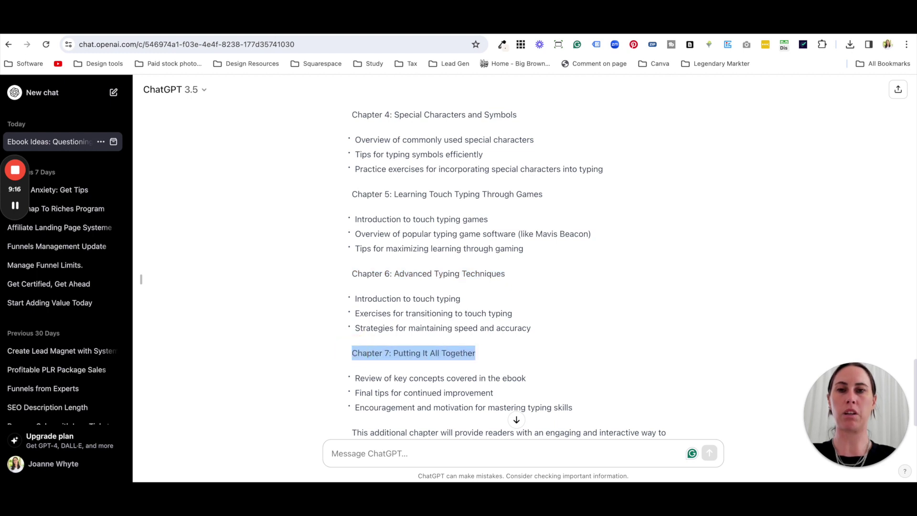
left_click(313, 35)
left_click(485, 346)
key("Return")
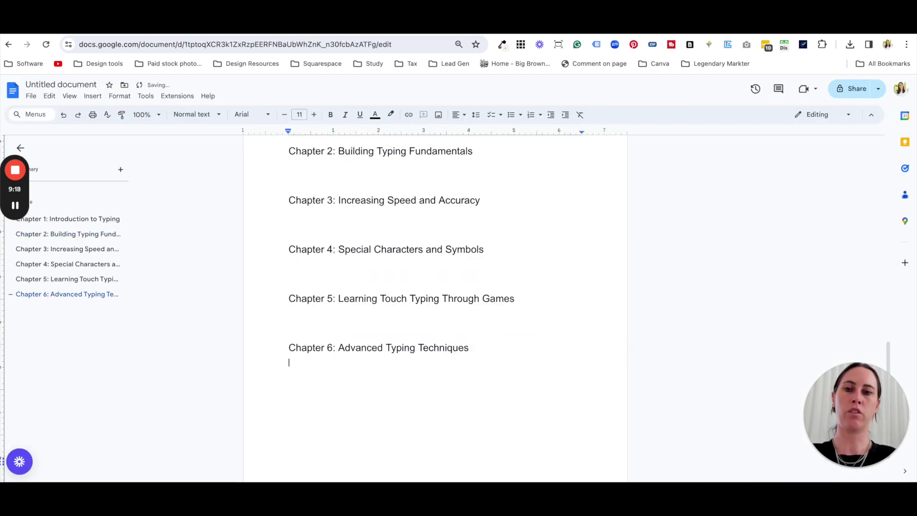
left_click(49, 95)
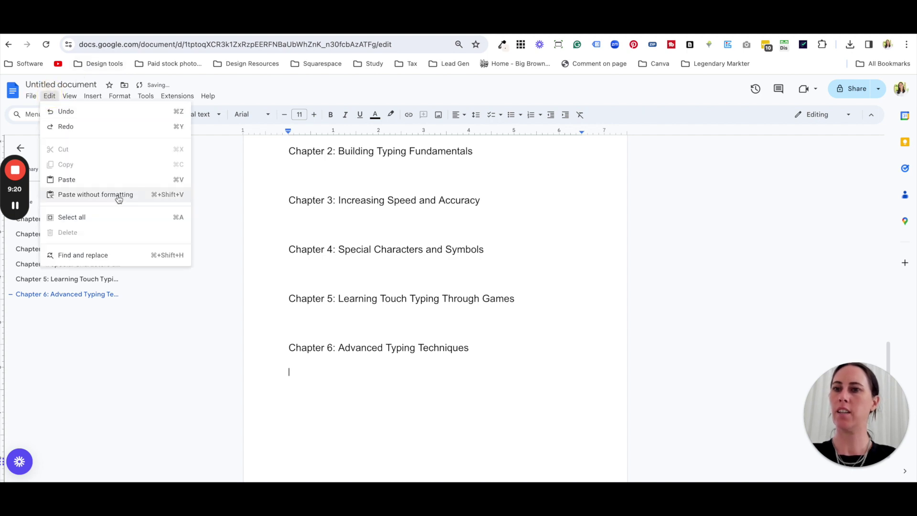
left_click(121, 194)
Step: Apply the Heading 2 style to the Chapter 7 line
left_click_drag(388, 372, 287, 373)
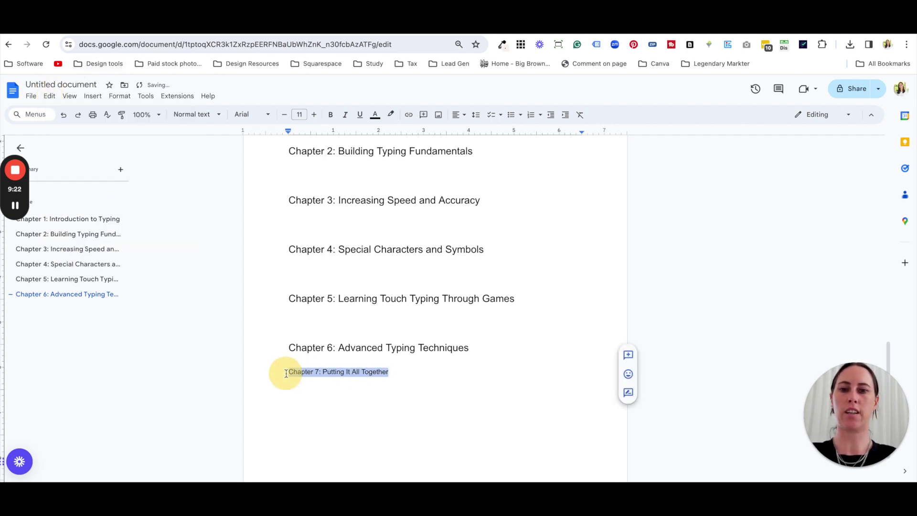
left_click(350, 348)
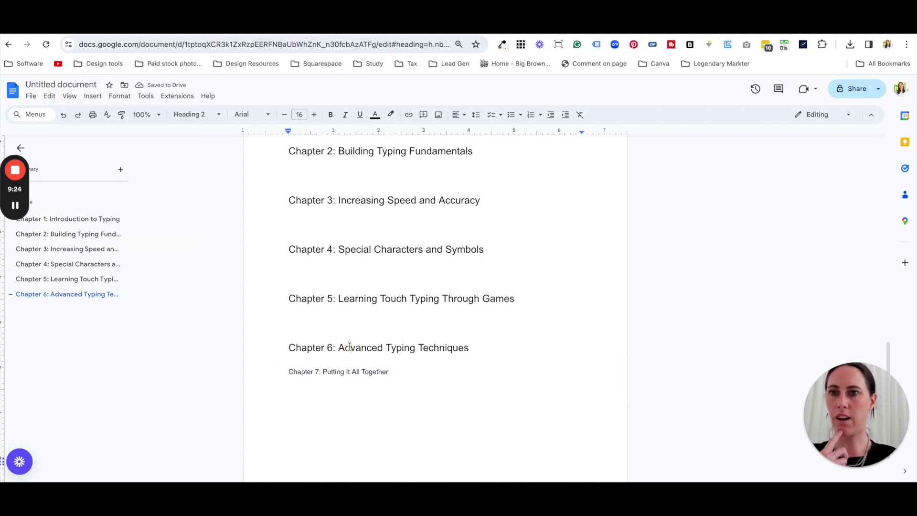
left_click_drag(390, 373, 274, 373)
left_click(195, 114)
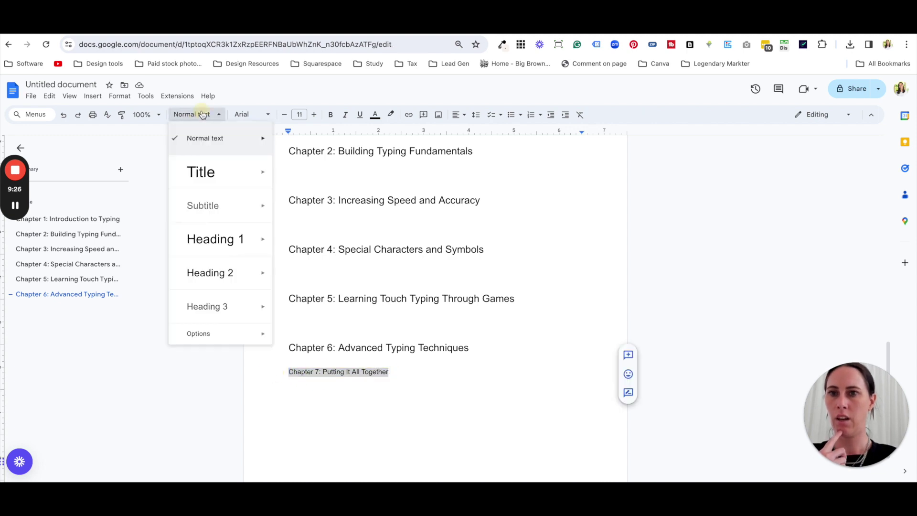
mouse_move(223, 244)
left_click(225, 268)
left_click(370, 303)
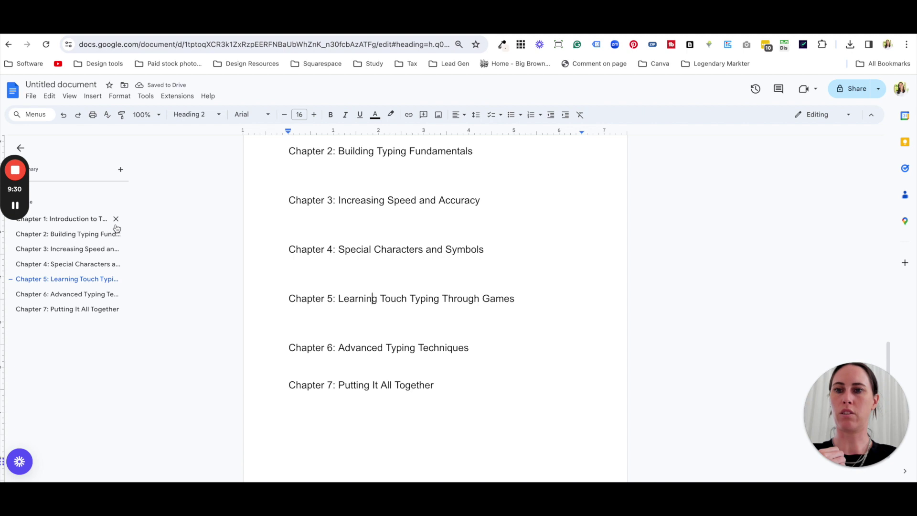
Step: Go through the chapter links in the document outline, from Chapter 1 to Chapter 7
left_click(78, 219)
left_click(76, 234)
left_click(76, 251)
left_click(74, 264)
left_click(74, 280)
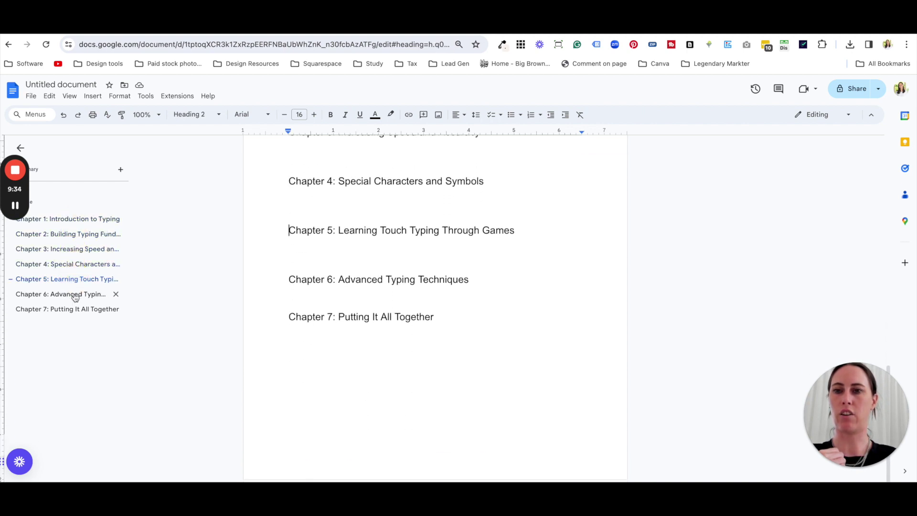
left_click(73, 309)
left_click(371, 266)
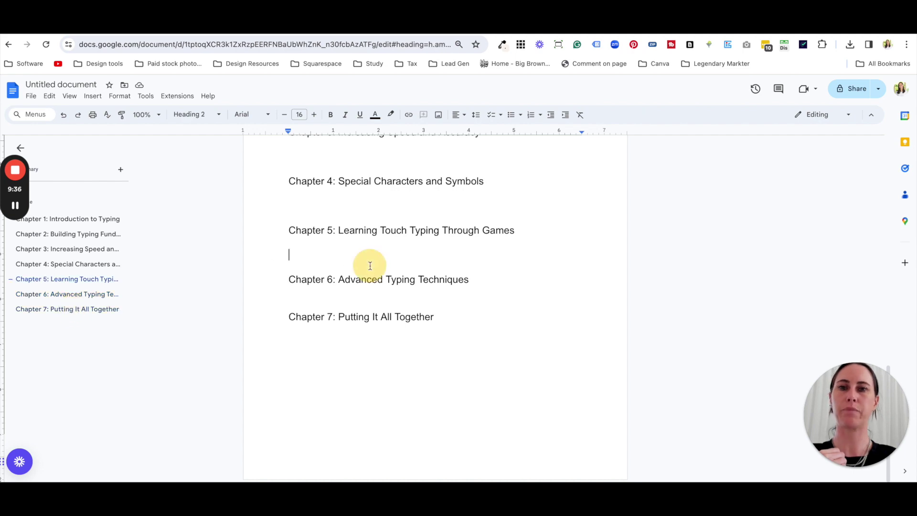
Step: In ChatGPT, write the prompt "Can you help me write the first chapter, in a simple and easy to understand way, it only needs to be 2 pages long."
key("ctrl+Tab")
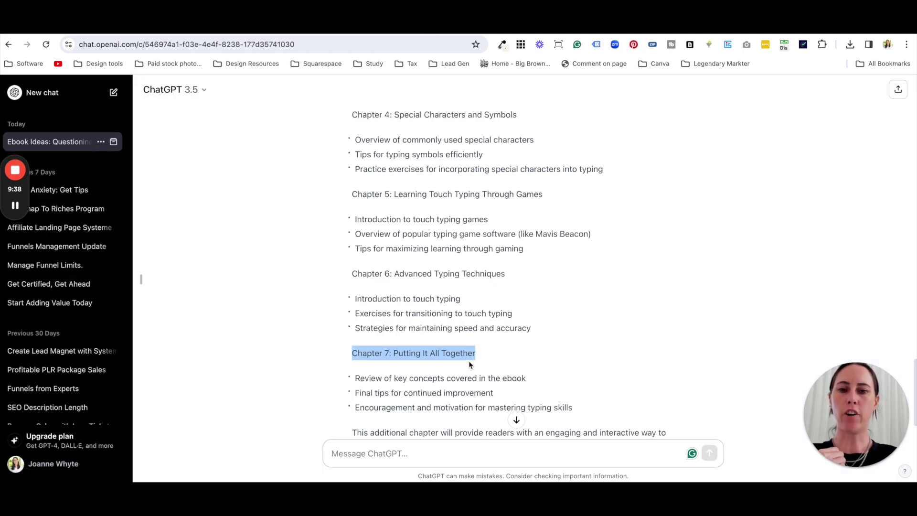
scroll(459, 382, "down", 2)
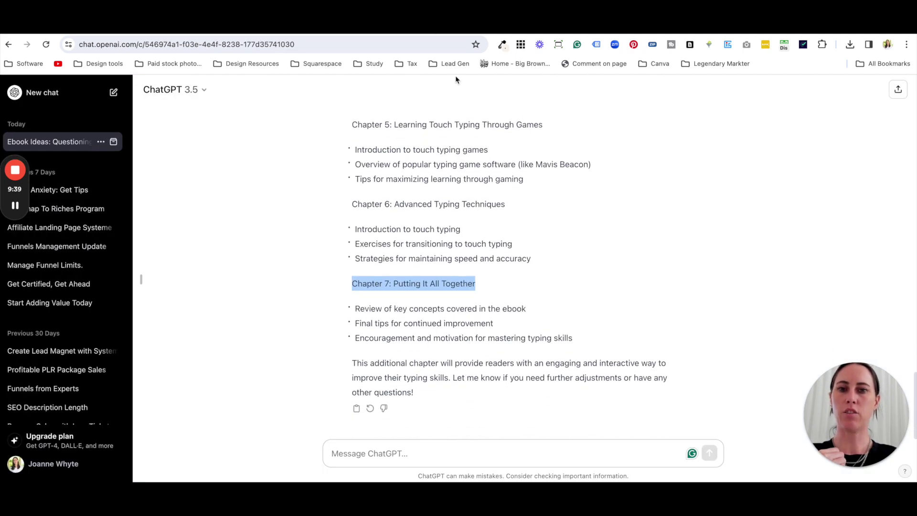
left_click(432, 451)
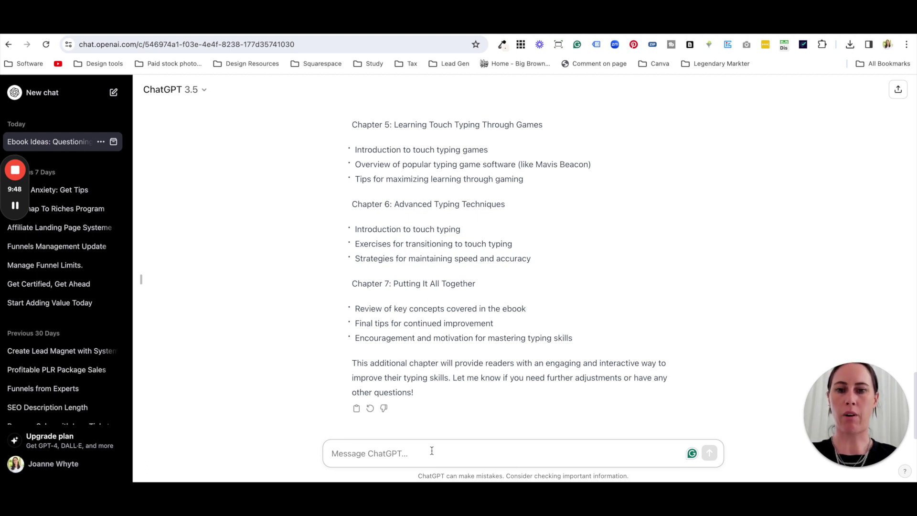
left_click(432, 451)
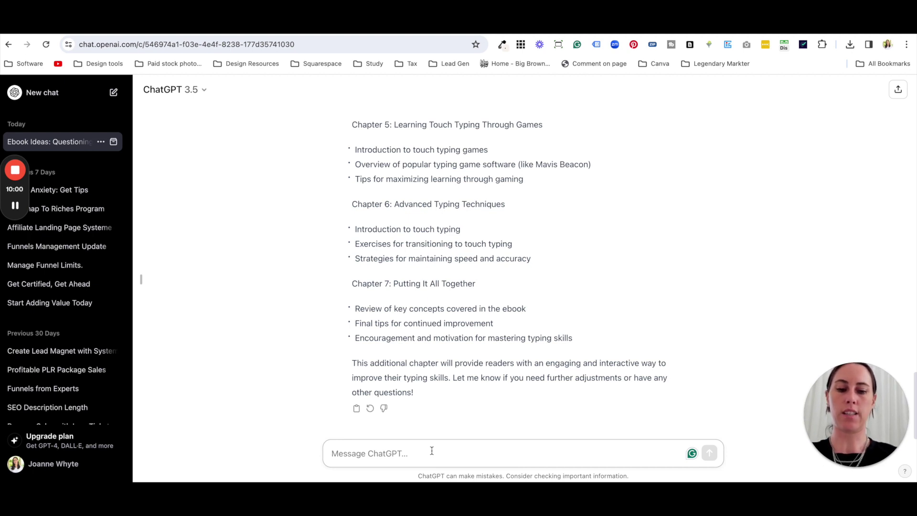
type("Can you help me ")
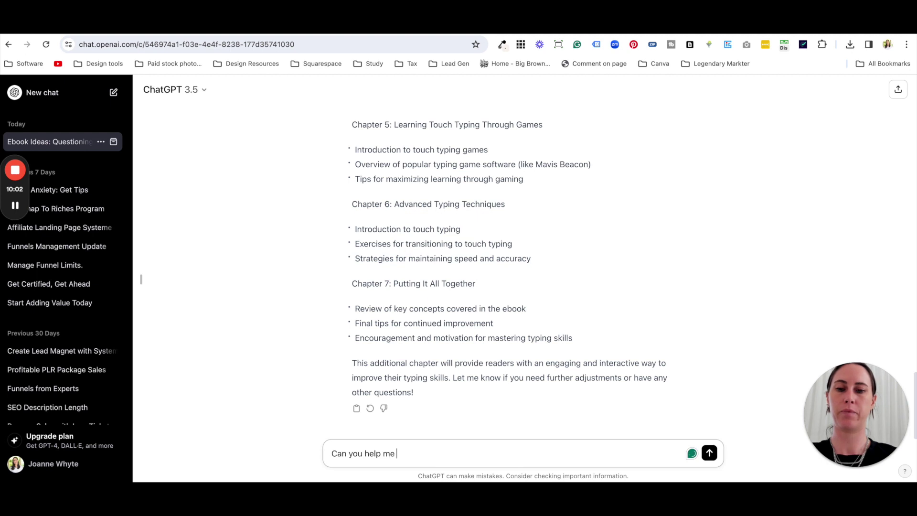
type("write the ")
type("first chapte")
type("r, in a simoke")
type("ple and eas")
type("y to understa")
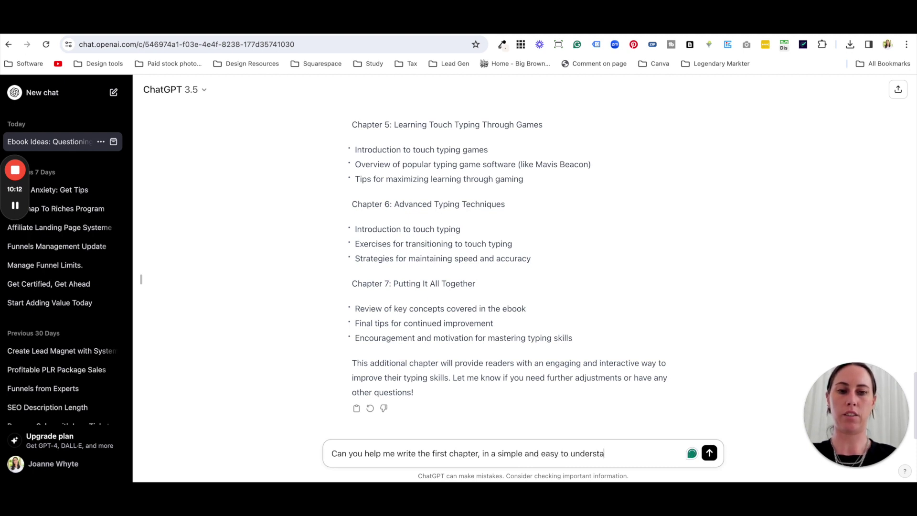
type("nd way,")
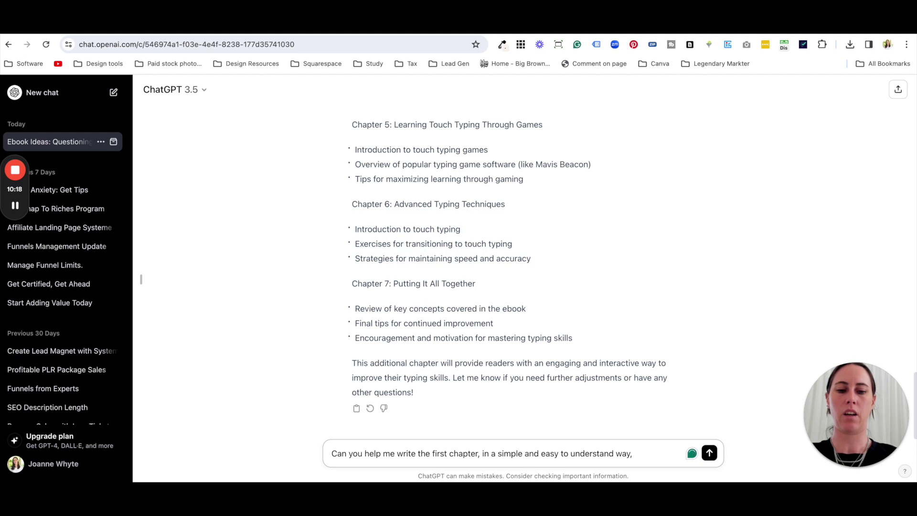
type("it only ")
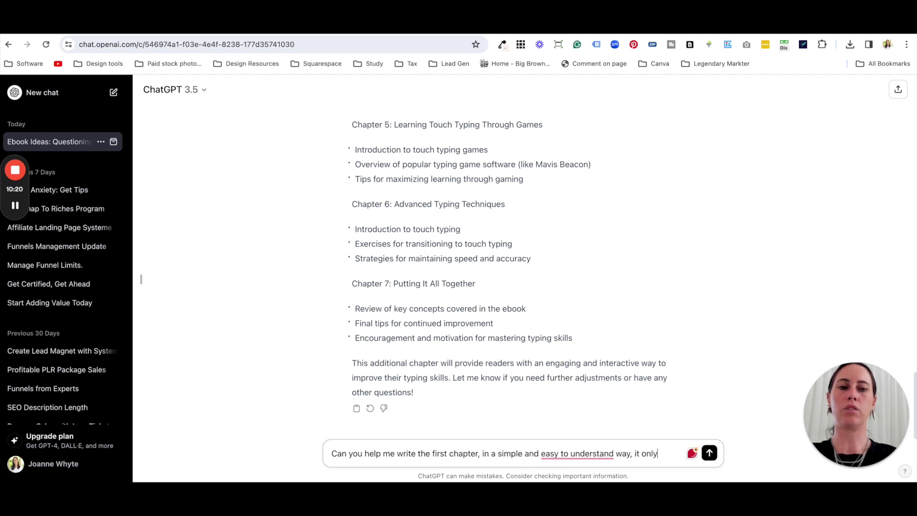
type("needs to b")
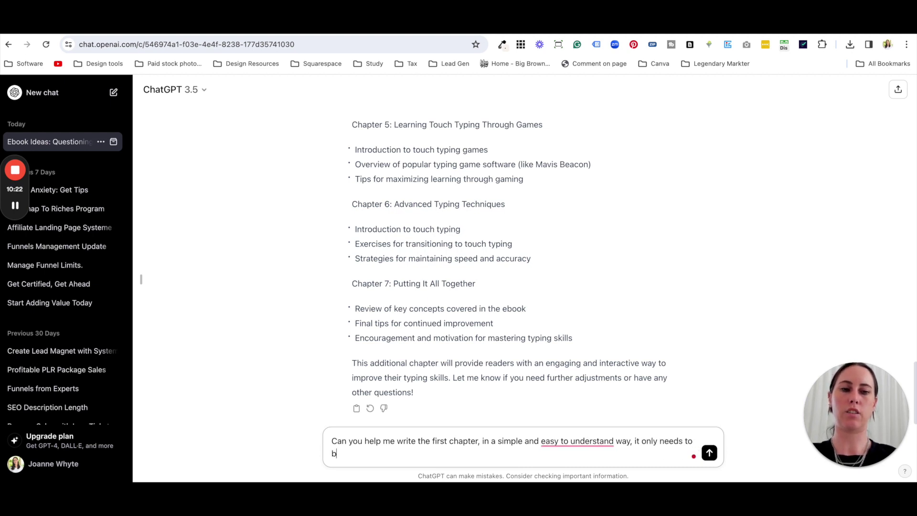
type("e 2 pages long.")
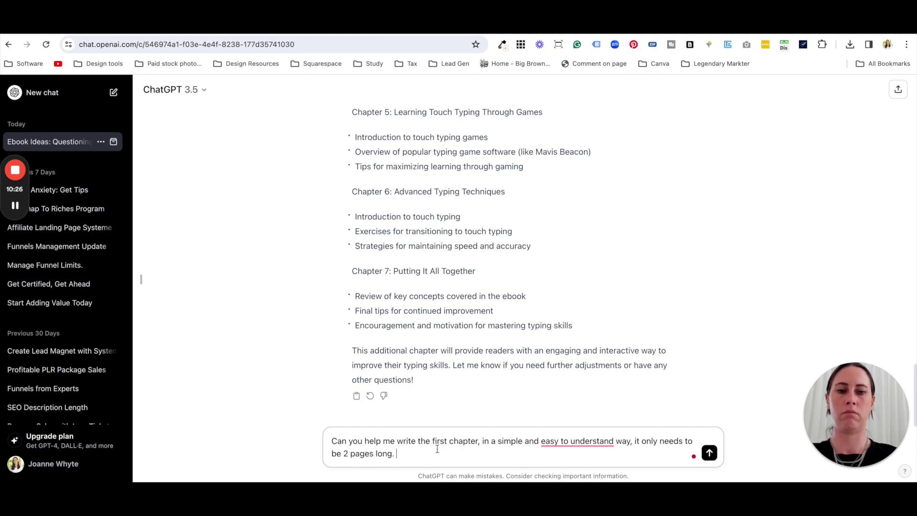
Step: Correct the prompt wording to "easy-to-understand" with the suggested fix and send it to ChatGPT
left_click(577, 441)
left_click(584, 387)
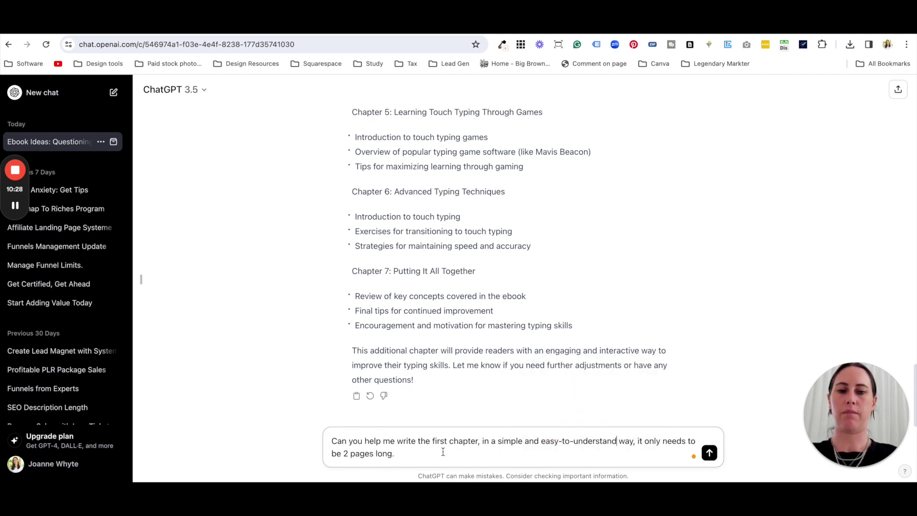
key("Return")
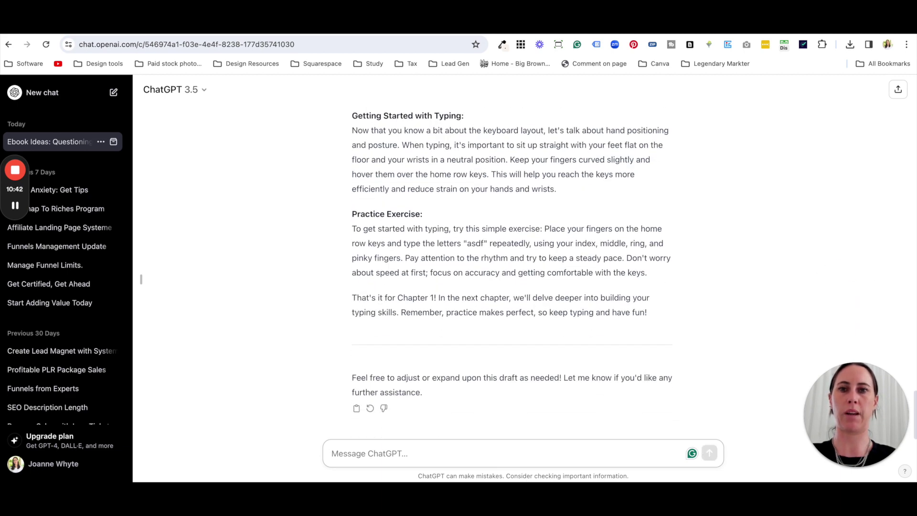
Step: Copy ChatGPT's Chapter 1 response and paste it without formatting below the Chapter 1 heading in Google Docs
scroll(461, 305, "up", 7)
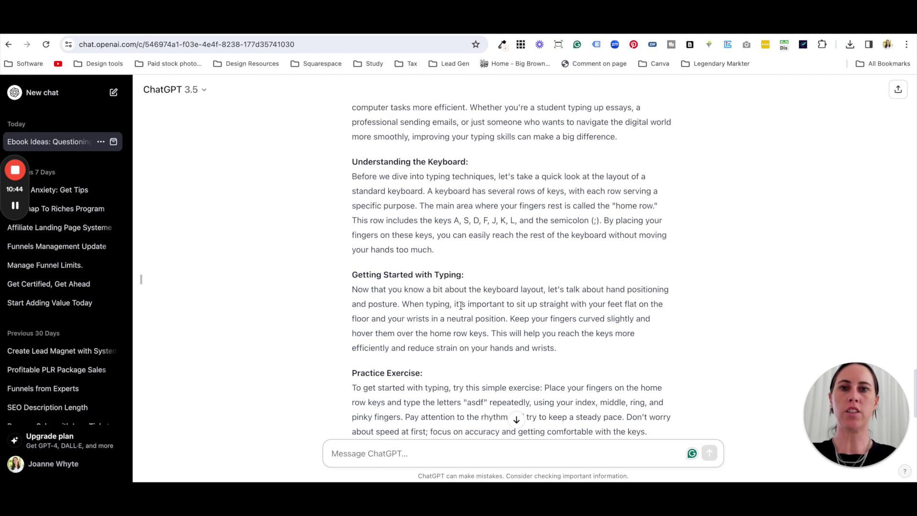
scroll(461, 305, "up", 3)
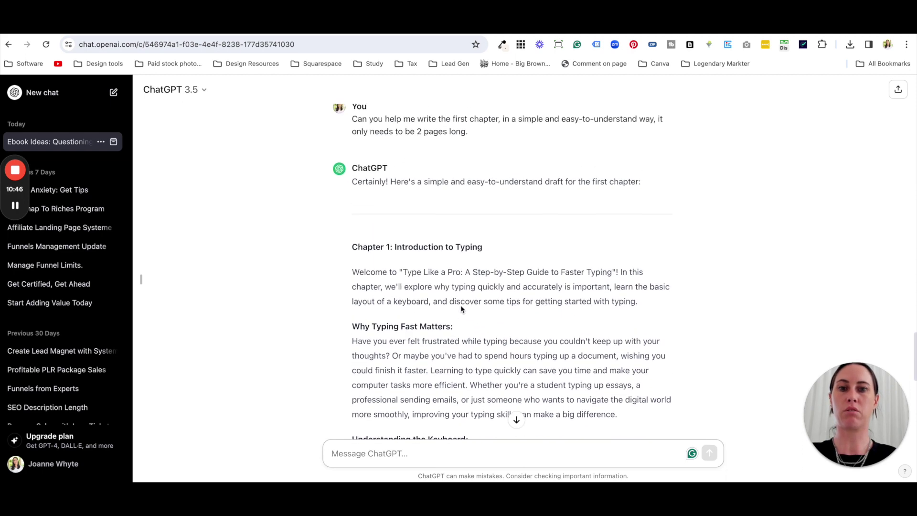
scroll(430, 286, "down", 3)
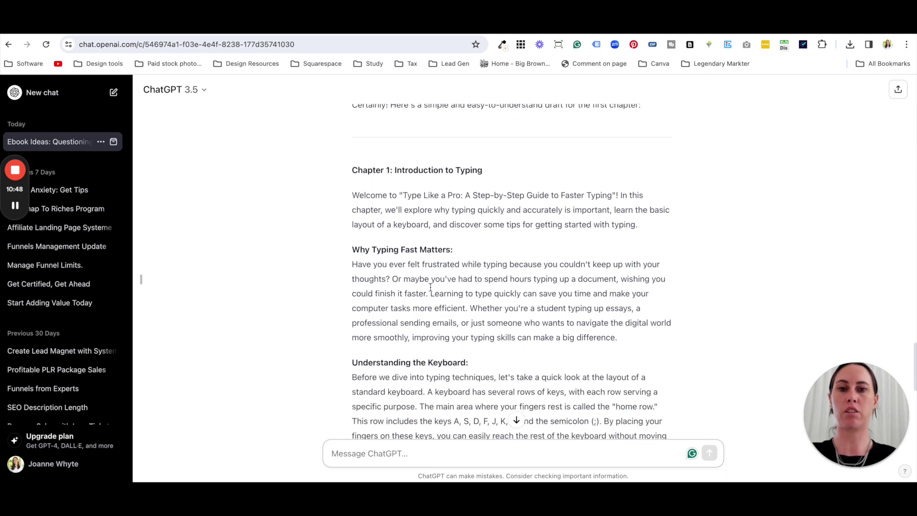
scroll(545, 278, "down", 6)
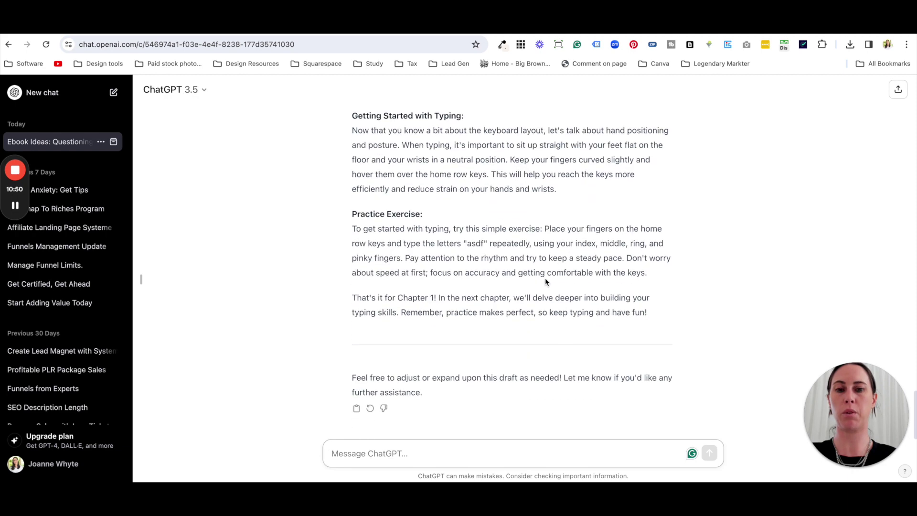
left_click(358, 409)
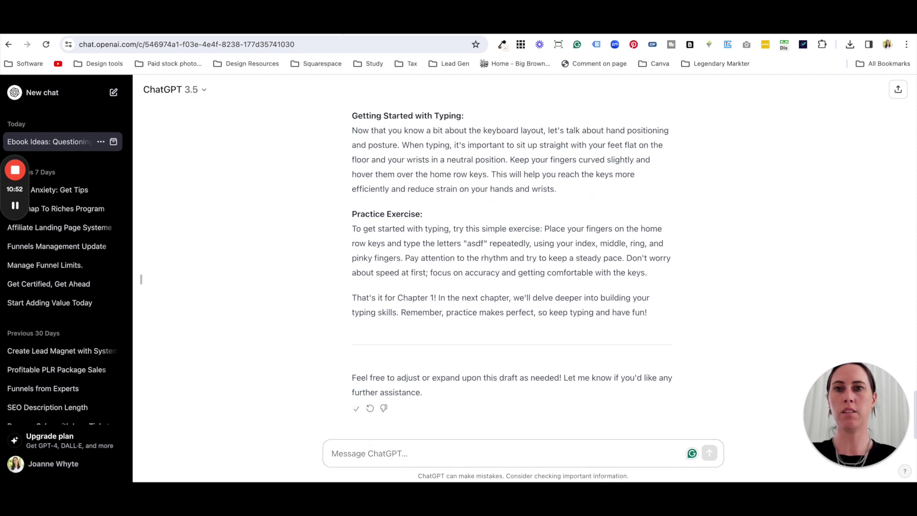
key("ctrl+Tab")
scroll(385, 260, "up", 5)
left_click(337, 272)
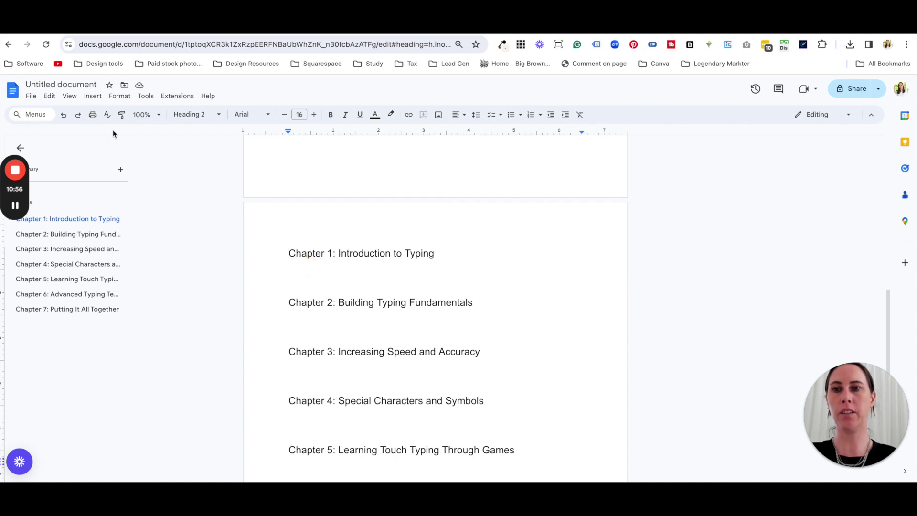
left_click(48, 96)
left_click(122, 195)
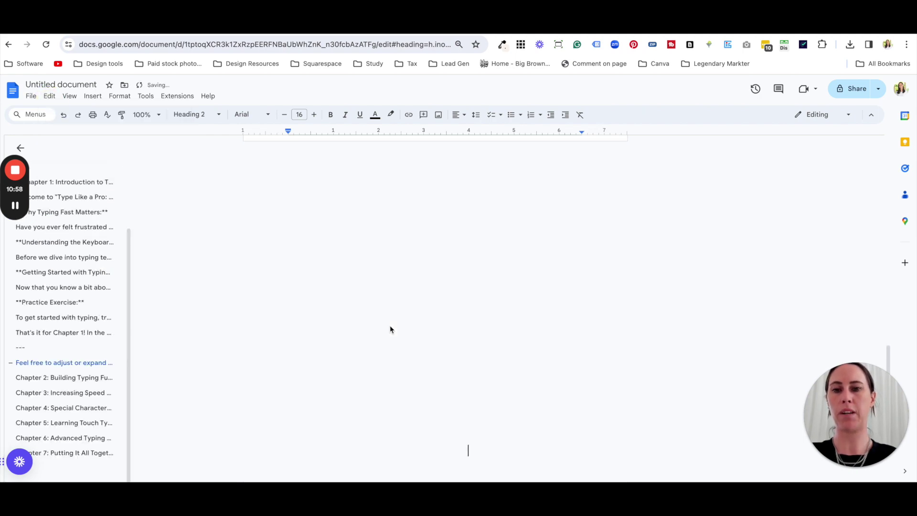
Step: Delete the "Certainly!" intro line, the dashes, the duplicate Chapter 1 title and the extra blank lines above the welcome paragraph
scroll(381, 264, "up", 10)
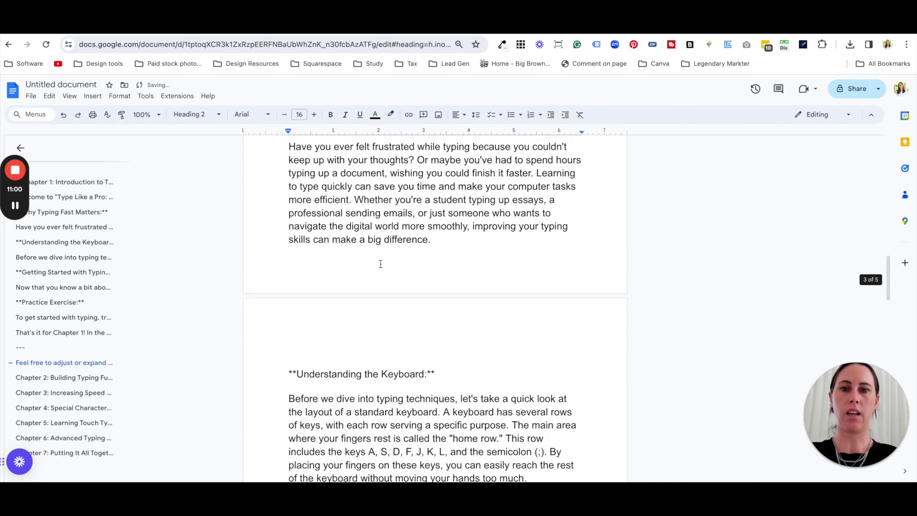
scroll(381, 264, "up", 10)
scroll(378, 262, "down", 3)
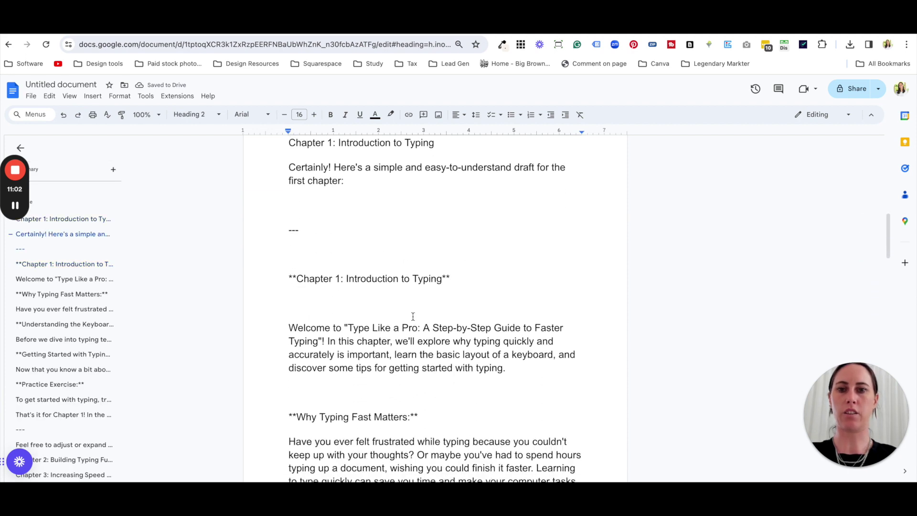
left_click_drag(459, 284, 268, 239)
key("BackSpace")
key("BackSpace")
key("BackSpace")
left_click_drag(347, 182, 288, 168)
key("BackSpace")
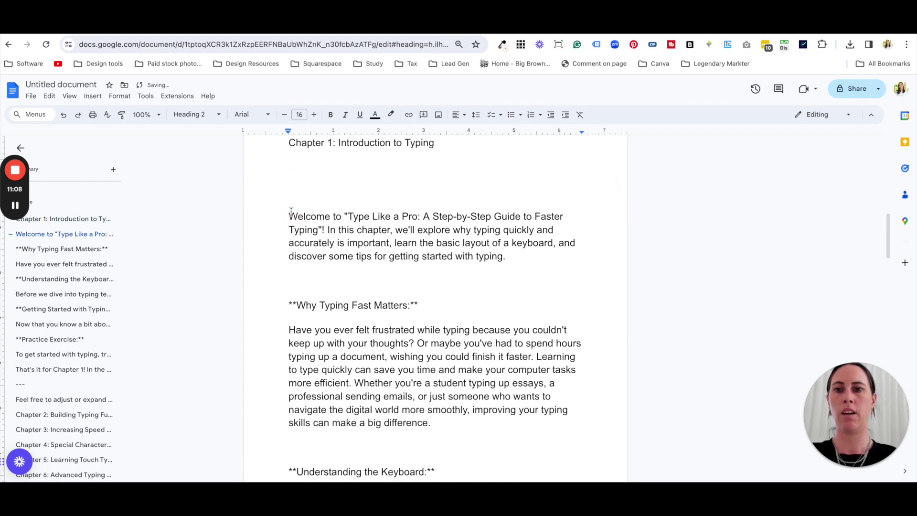
key("BackSpace")
key("BackSpace")
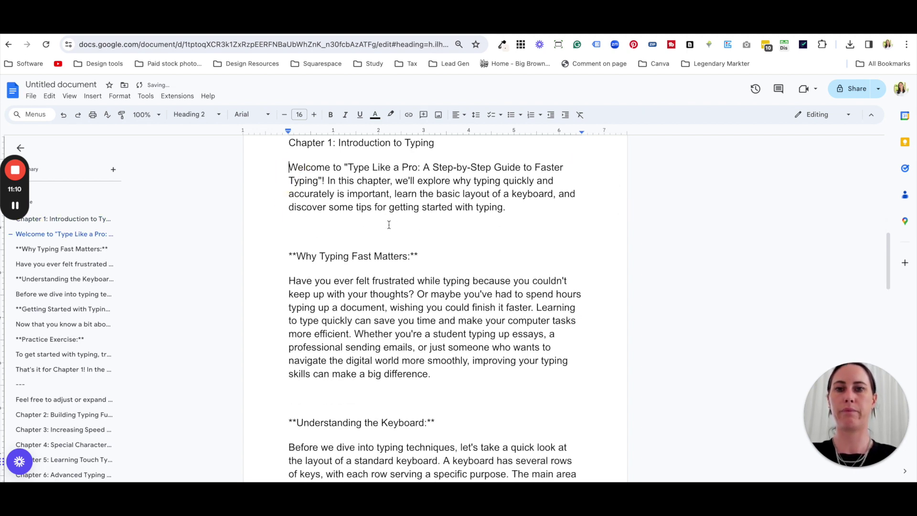
Step: Remove the asterisks before and after the "Why Typing Fast Matters:" subheading
left_click(418, 257)
key("BackSpace")
key("BackSpace")
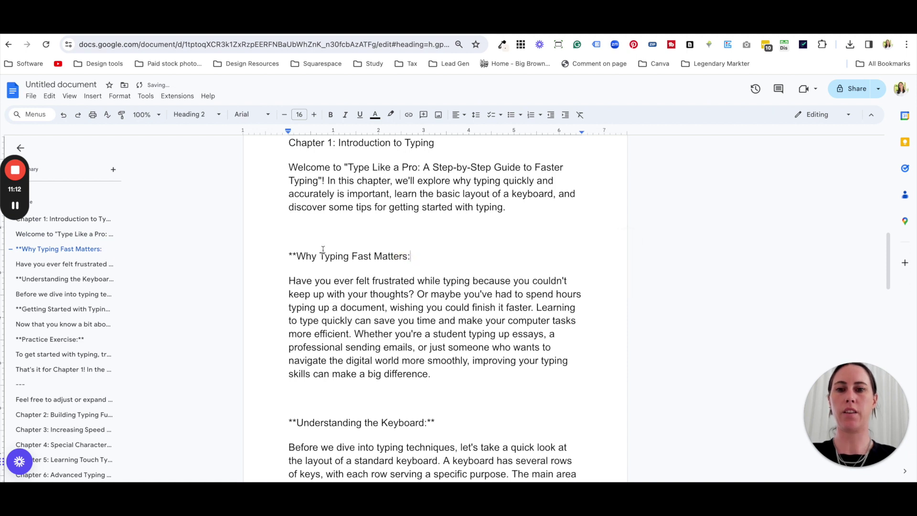
left_click(298, 258)
key("BackSpace")
key("BackSpace")
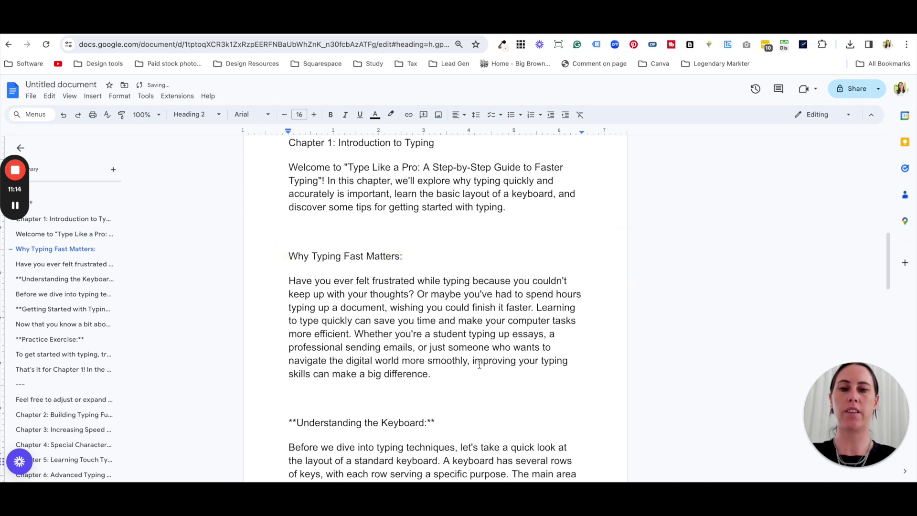
mouse_move(17, 208)
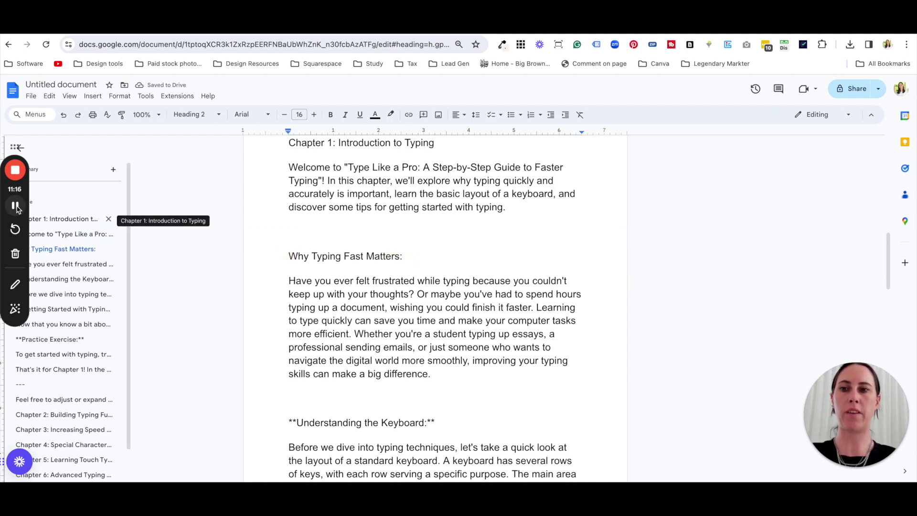
left_click(16, 209)
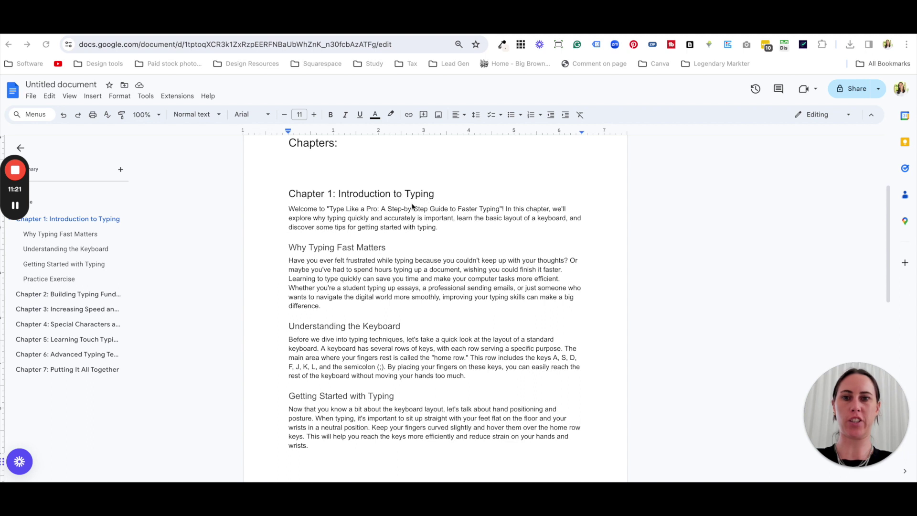
Step: Review the formatted Chapter 1 and delete its closing paragraph starting "That's it for Chapter 1!" along with the blank line above it
left_click(380, 270)
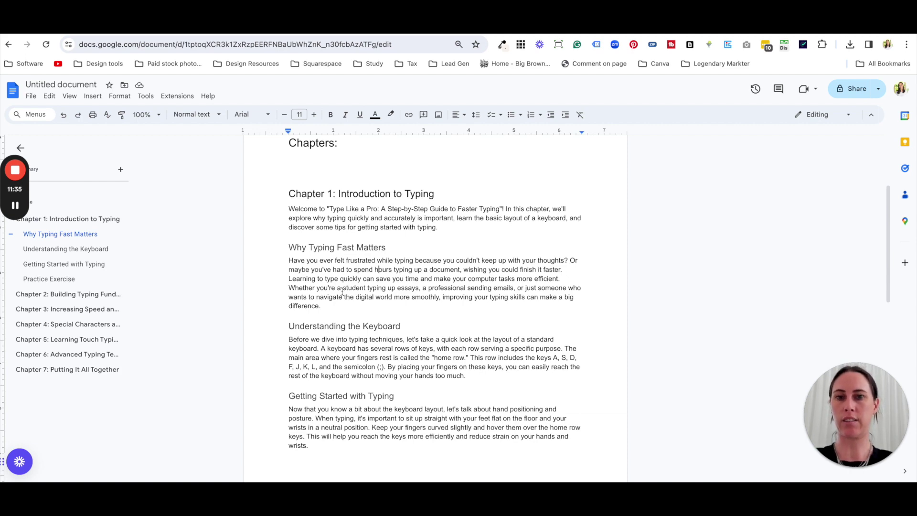
scroll(347, 330, "down", 3)
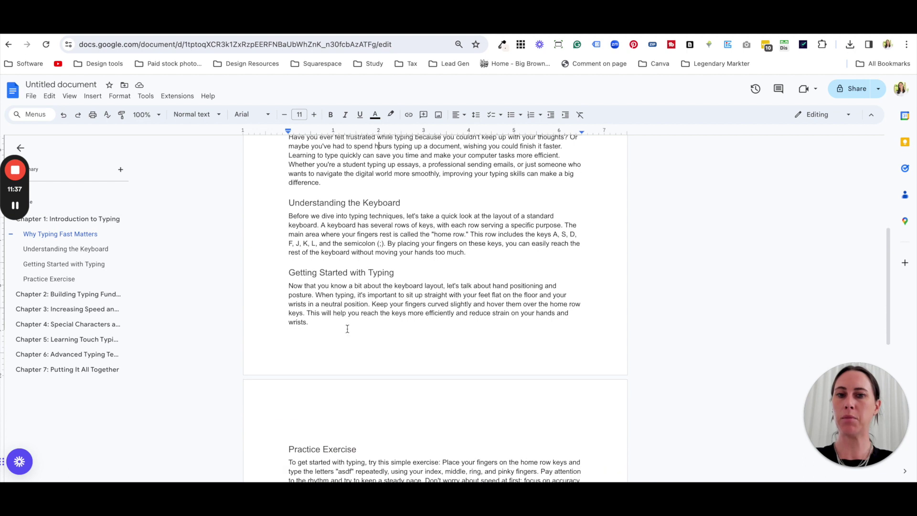
scroll(372, 332, "down", 1)
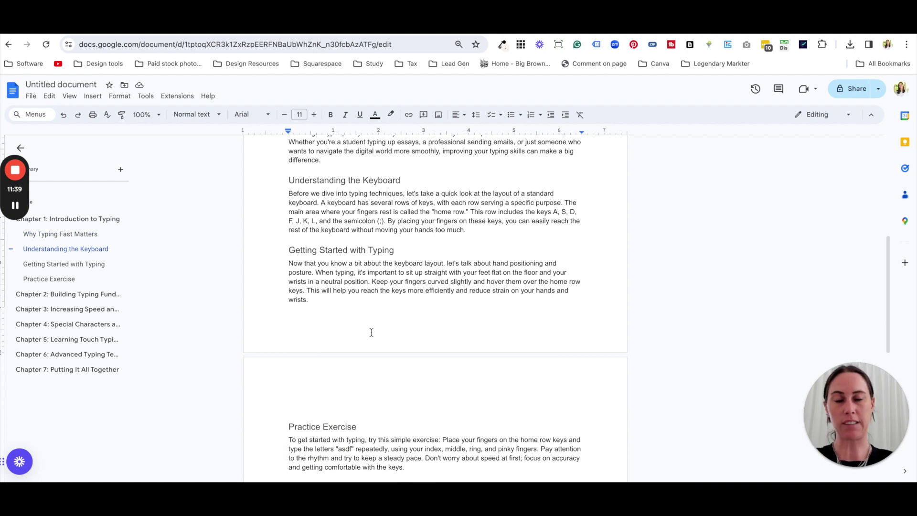
scroll(371, 333, "down", 2)
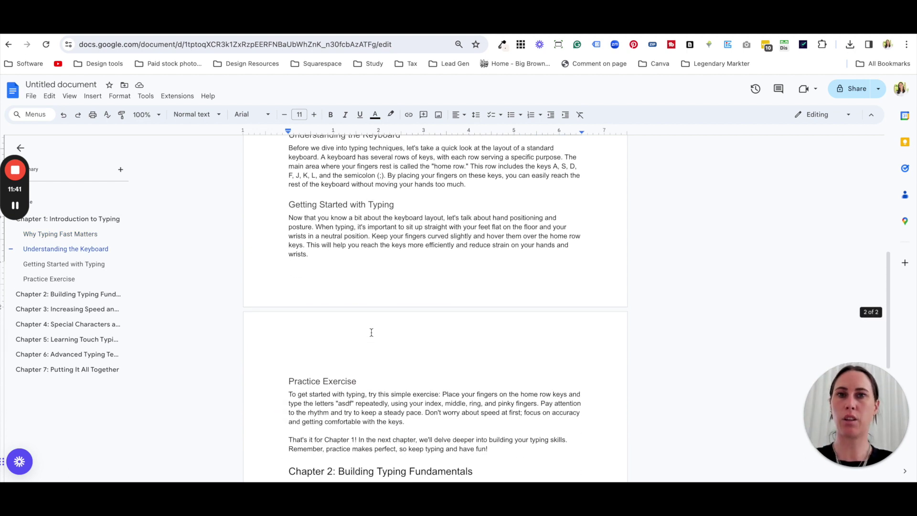
scroll(371, 332, "down", 3)
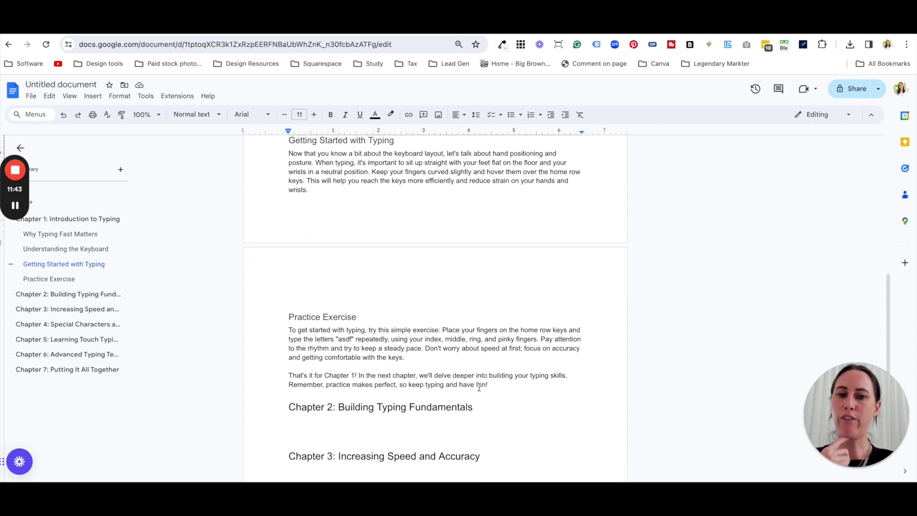
left_click_drag(489, 386, 278, 374)
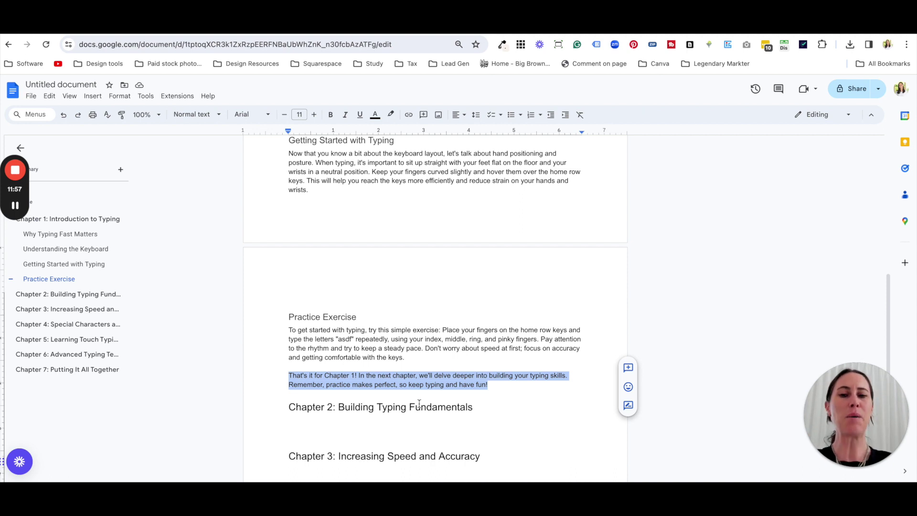
key("BackSpace")
key("BackSpace")
key("BackSpace")
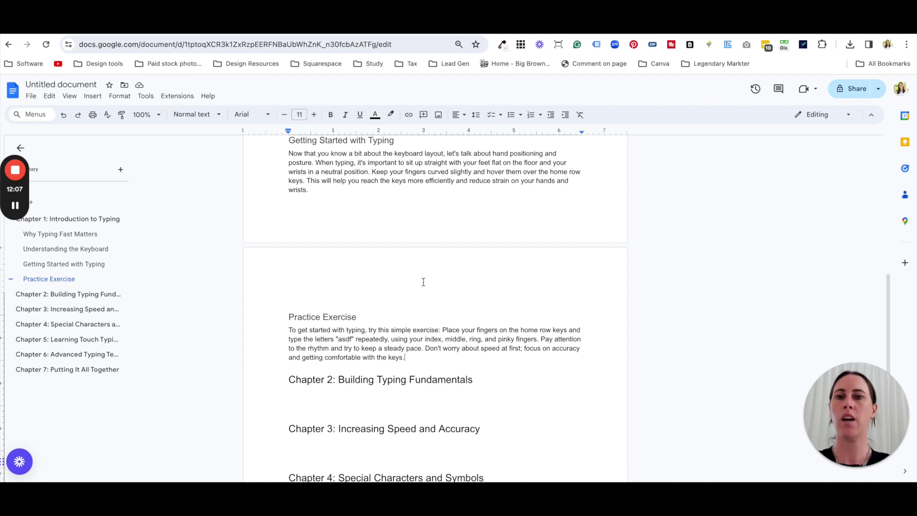
scroll(424, 306, "up", 3)
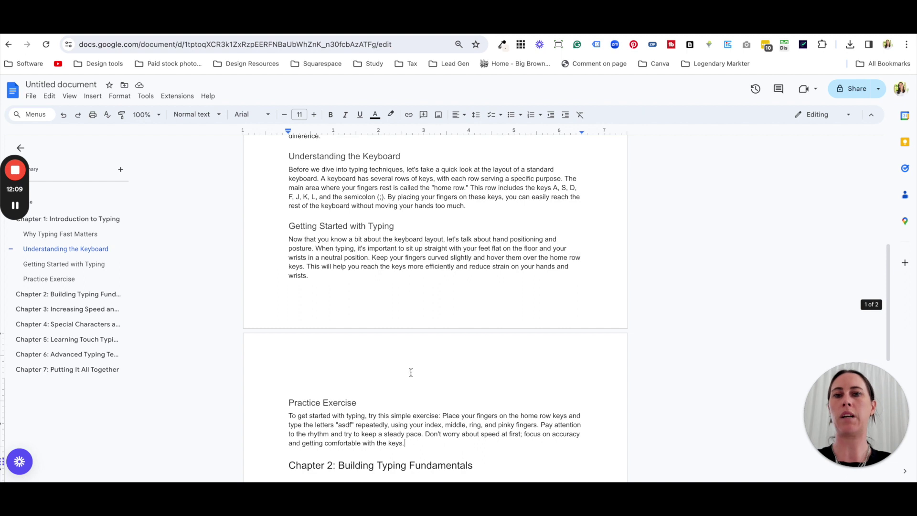
Step: Review the cleaned-up Chapter 1, the remaining chapter headings and the Introduction and Disclaimer placeholders in the document
scroll(410, 372, "up", 2)
scroll(393, 298, "up", 1)
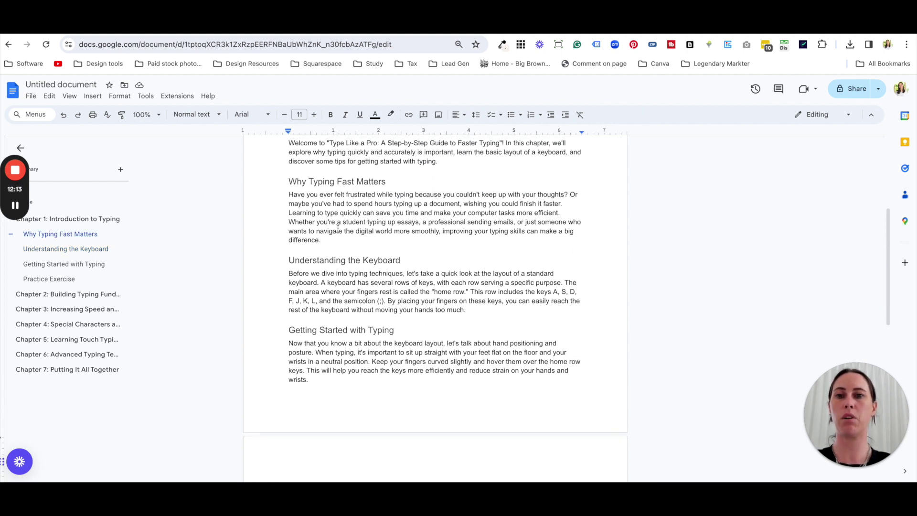
left_click_drag(325, 242, 289, 196)
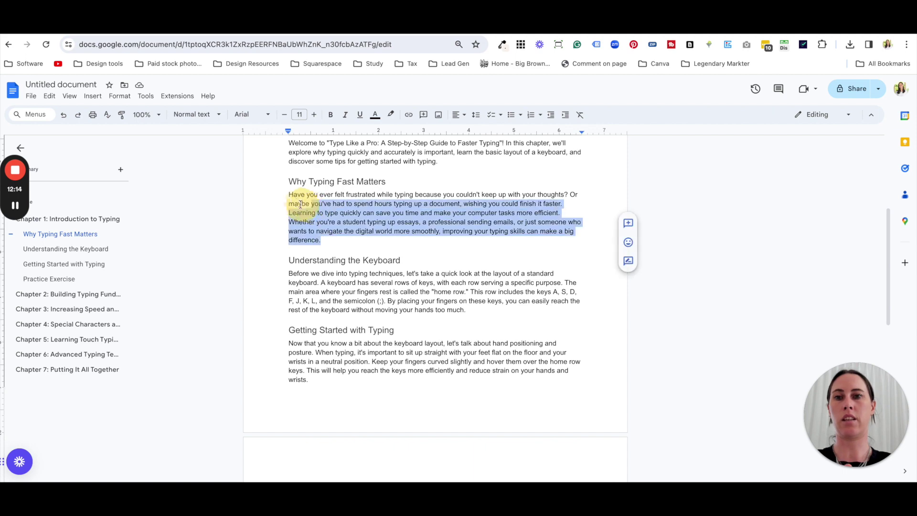
left_click(344, 220)
scroll(394, 276, "up", 1)
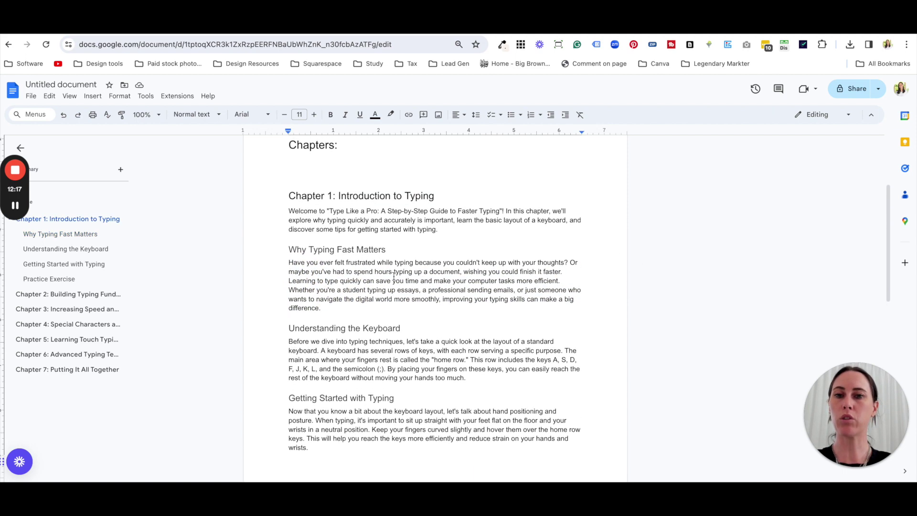
scroll(393, 276, "down", 10)
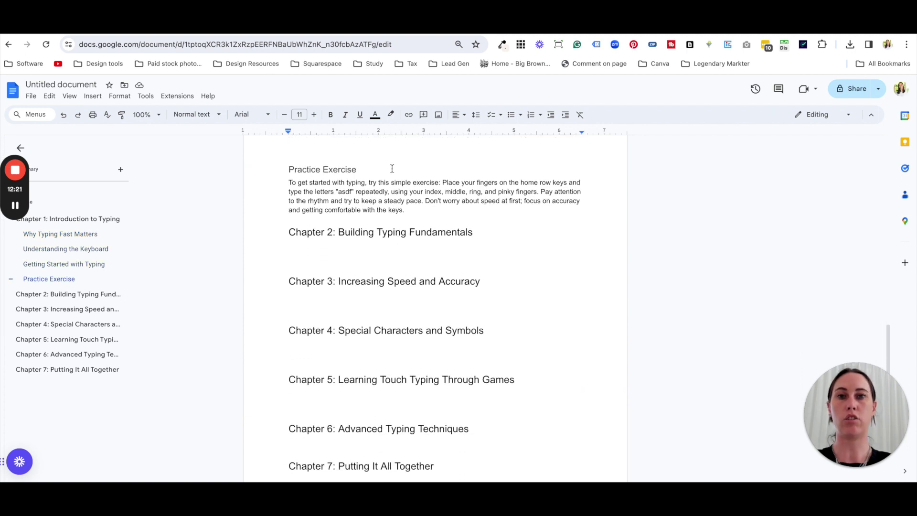
scroll(399, 388, "down", 2)
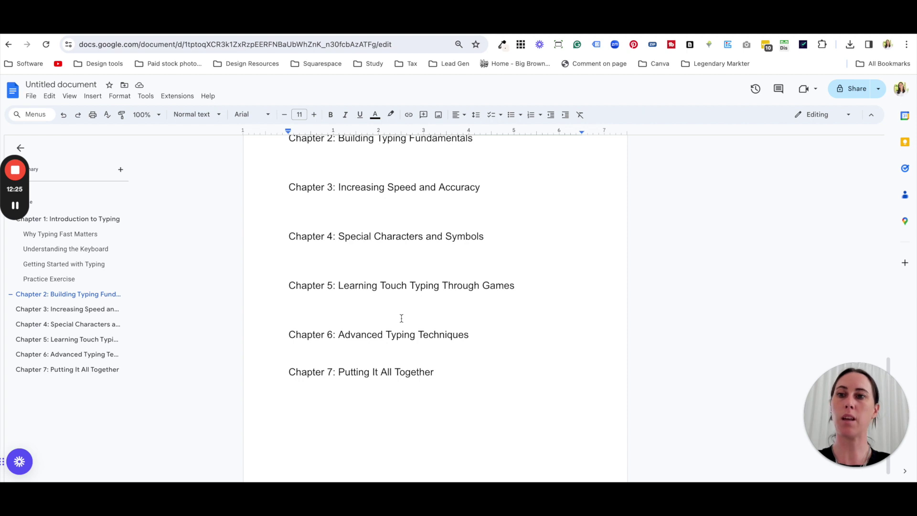
scroll(405, 291, "up", 7)
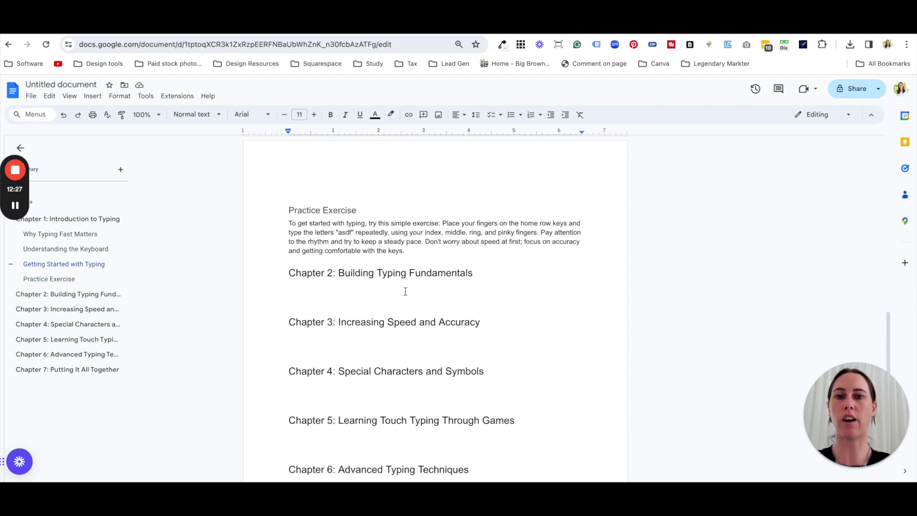
scroll(405, 291, "up", 7)
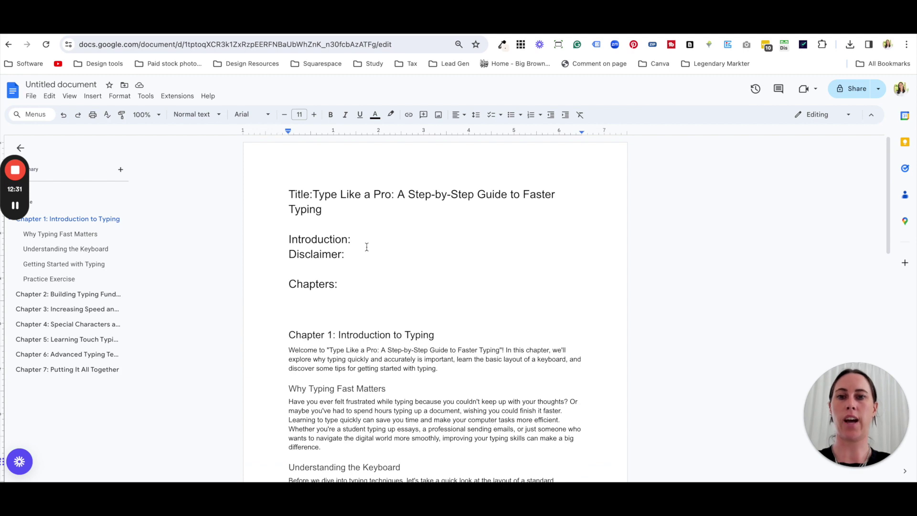
left_click(357, 241)
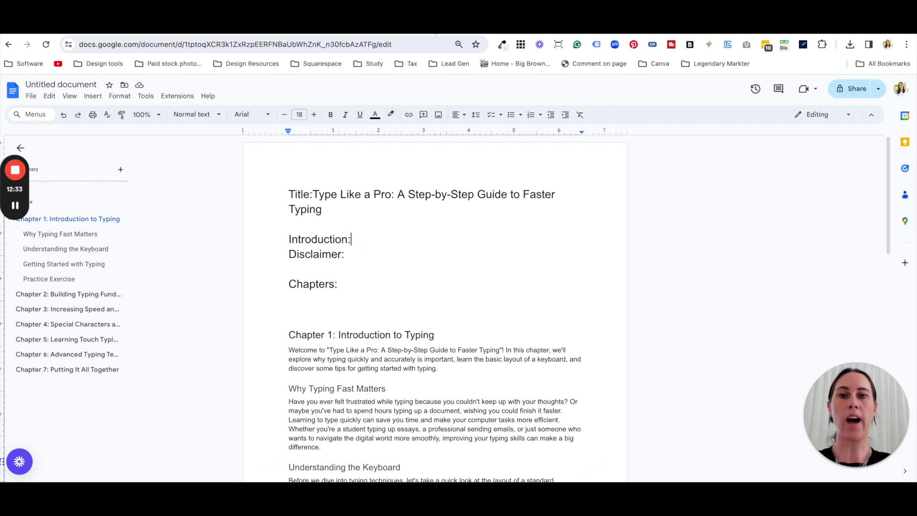
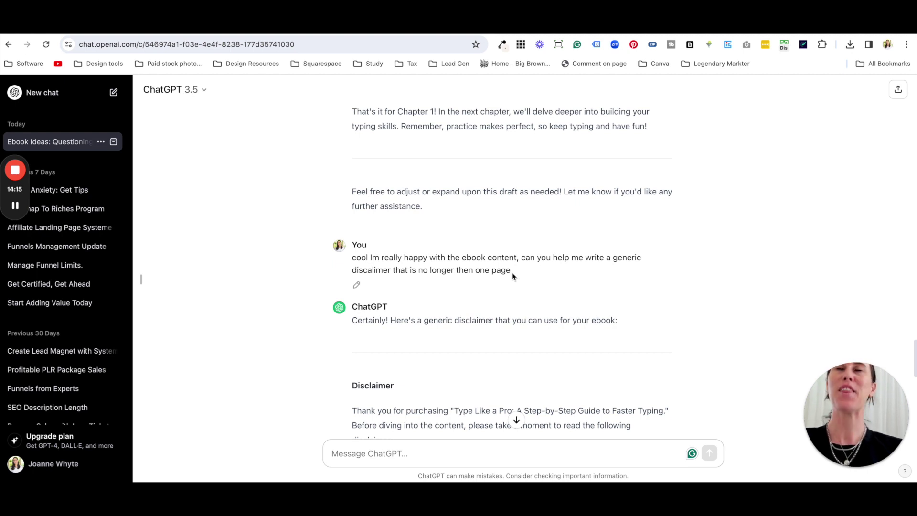
Step: Copy ChatGPT's generic disclaimer response and paste it without formatting on a new line below the Disclaimer heading in Google Docs
scroll(512, 272, "down", 3)
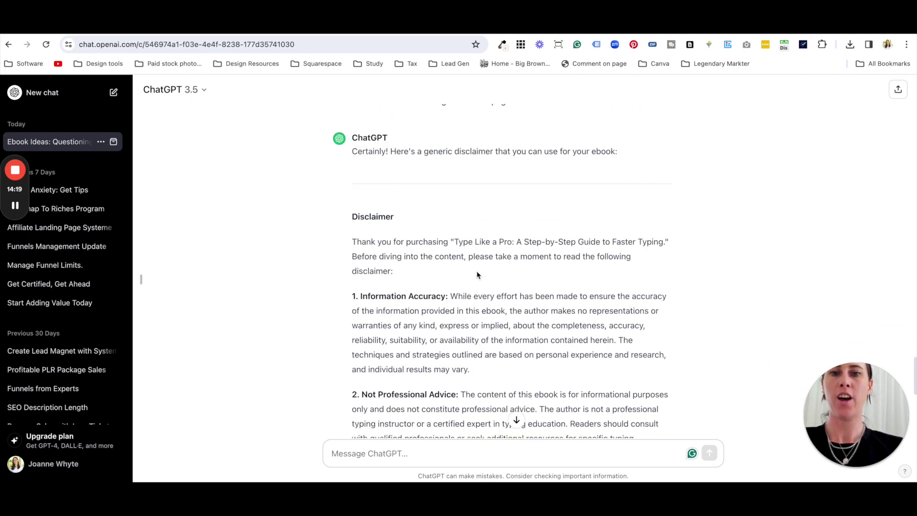
scroll(478, 272, "down", 3)
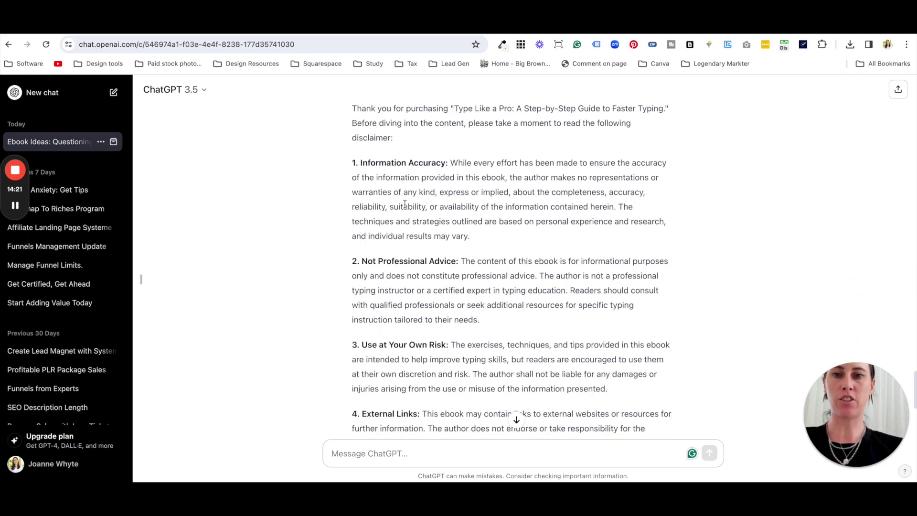
scroll(486, 276, "down", 6)
left_click(356, 410)
key("ctrl+Tab")
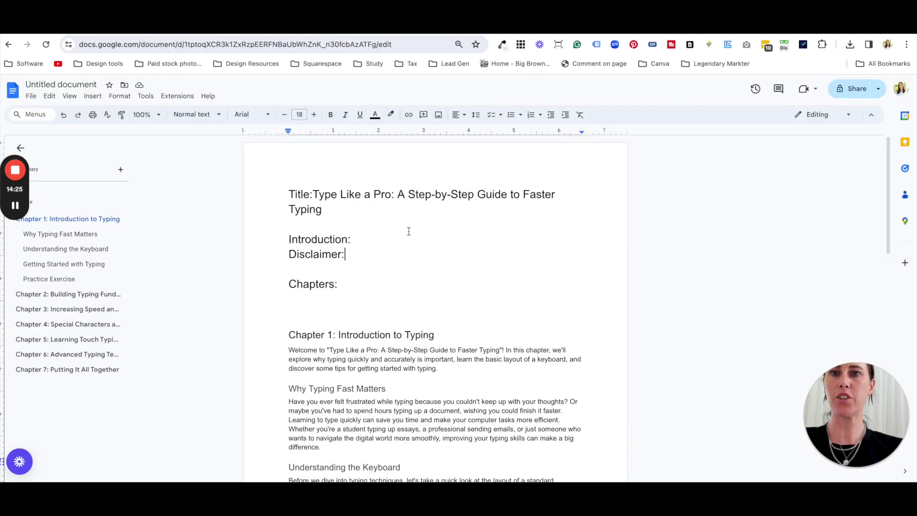
left_click(357, 255)
key("Return")
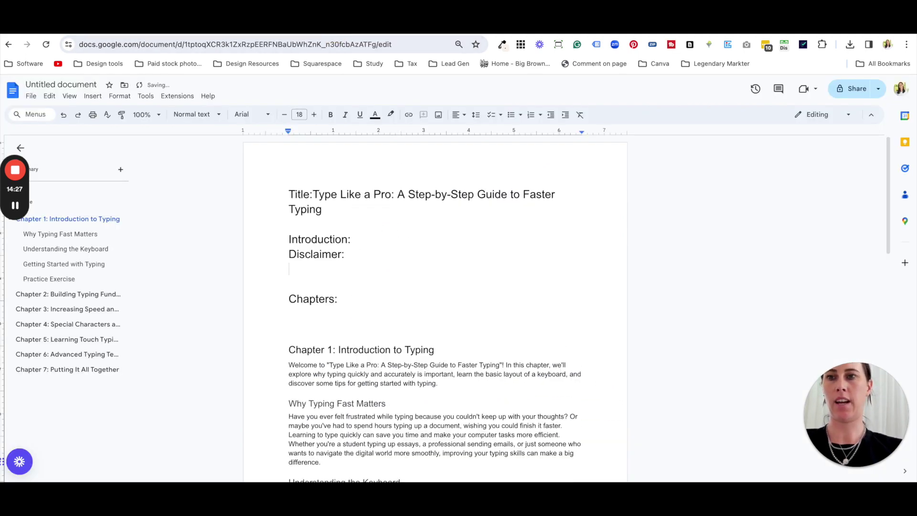
left_click(51, 95)
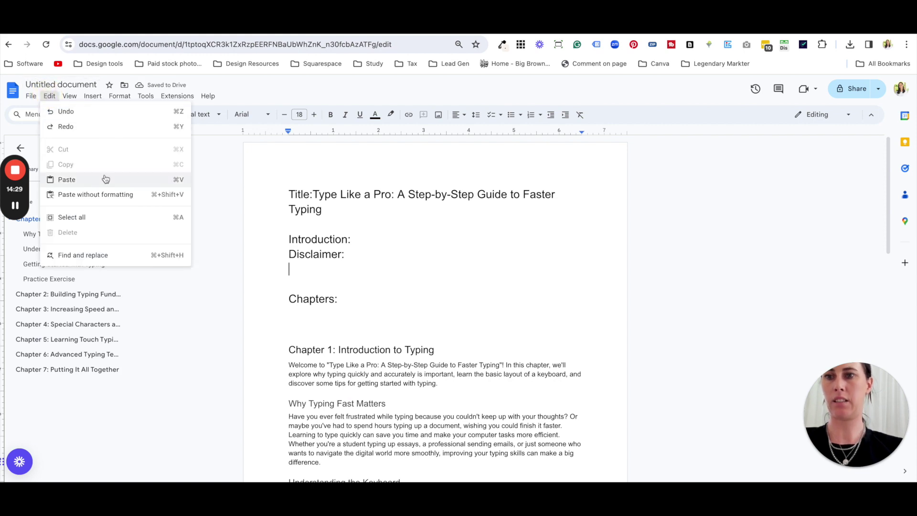
left_click(117, 194)
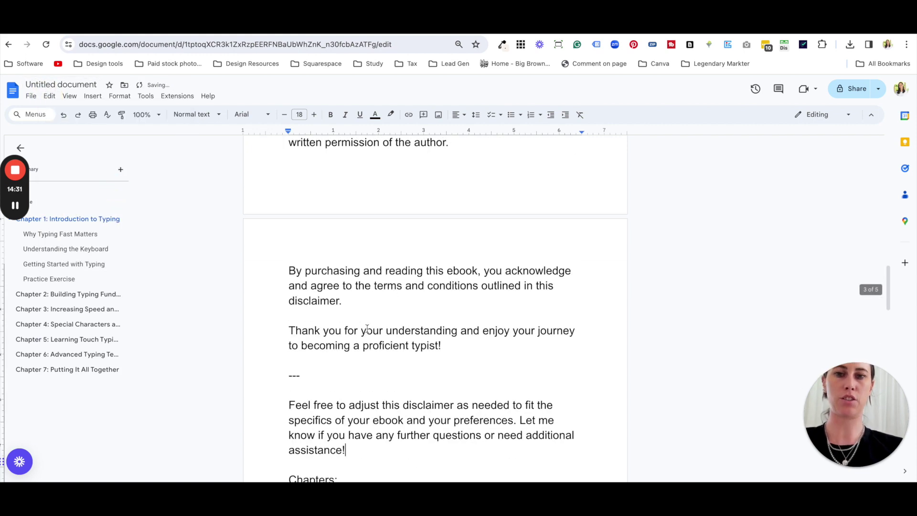
Step: Return to ChatGPT and start a prompt reading "now I want to write a short introduction," for the document's empty Introduction section
scroll(388, 330, "up", 10)
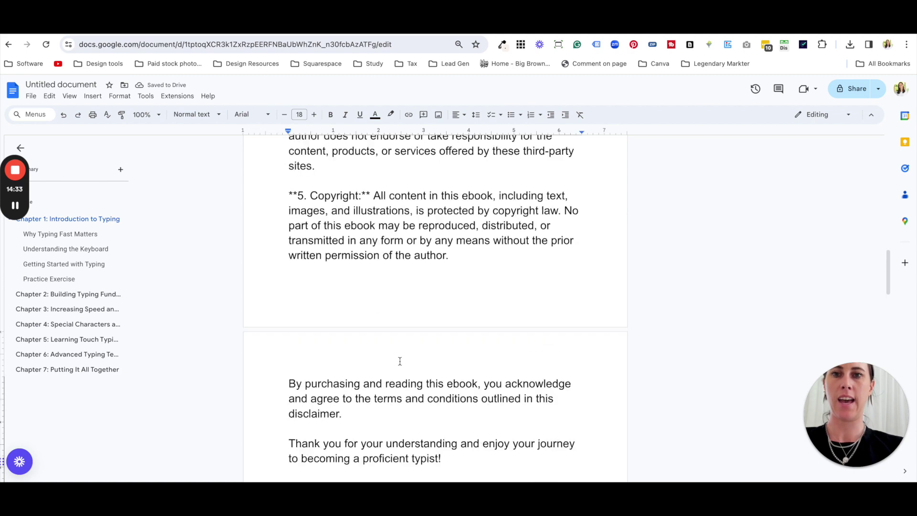
scroll(400, 362, "up", 9)
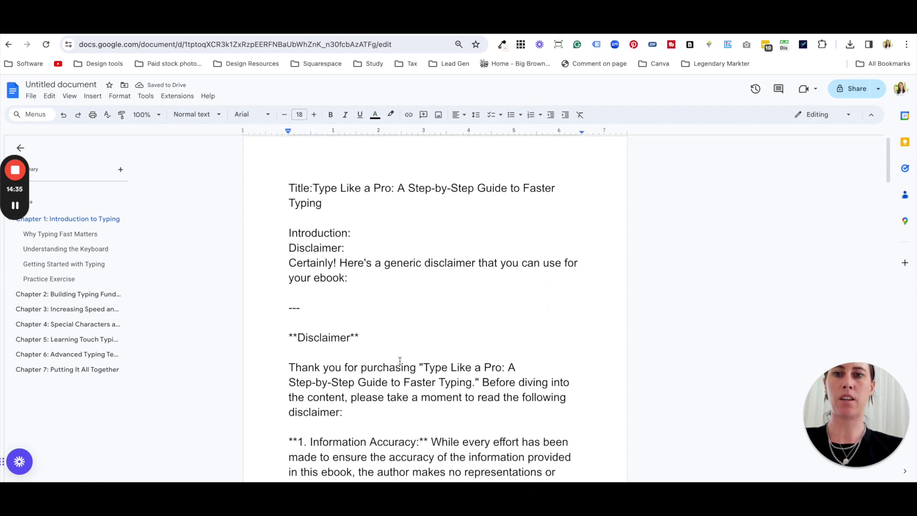
double_click(352, 235)
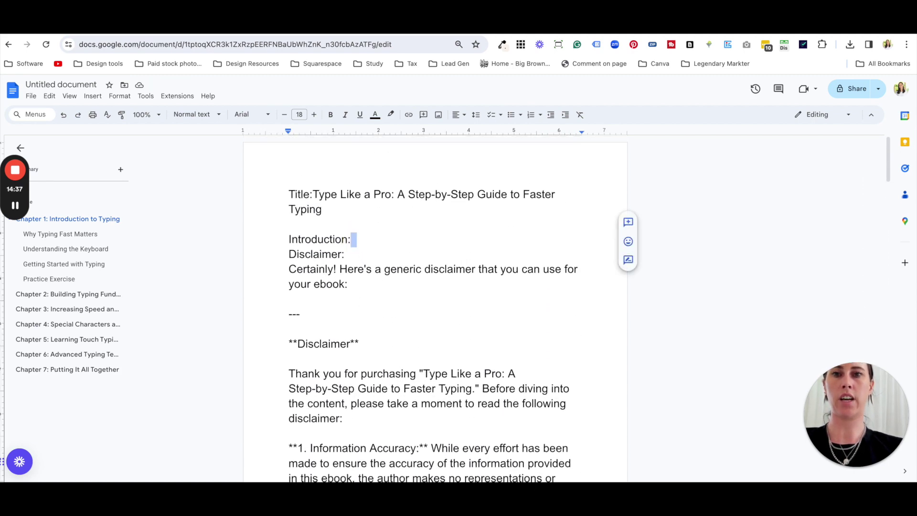
key("ctrl+Tab")
left_click(455, 454)
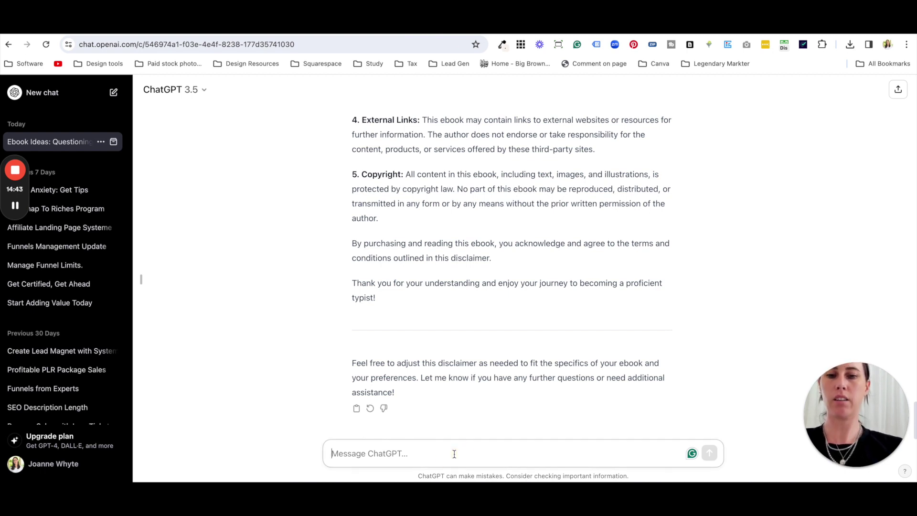
type("now I wa")
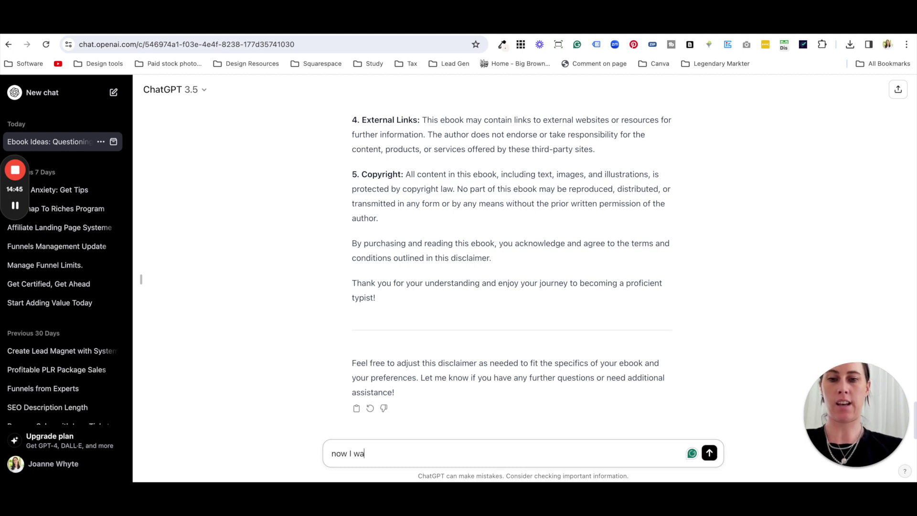
type("nt to write a short ")
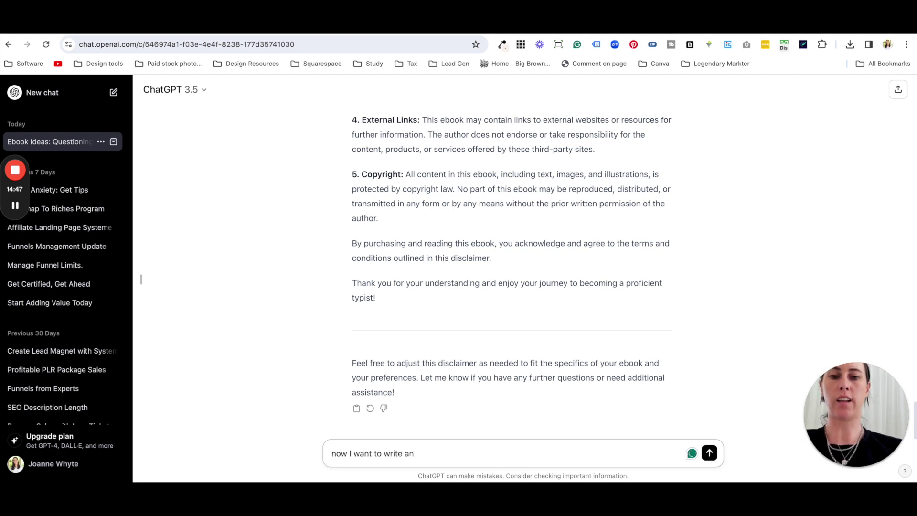
type("introduction,")
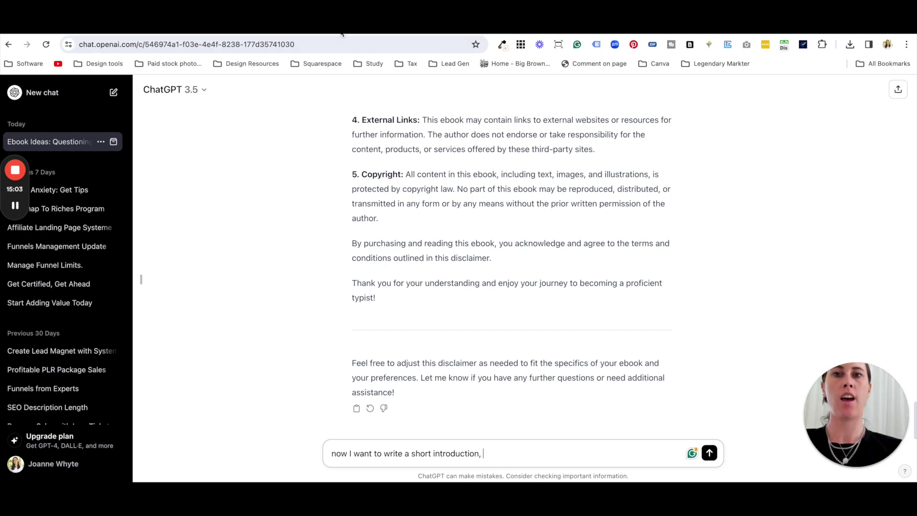
Step: Switch to Google Docs and examine the pasted disclaimer's length, numbered clauses and position before the chapters
key("ctrl+Tab")
left_click(382, 279)
scroll(392, 322, "down", 5)
scroll(392, 322, "down", 15)
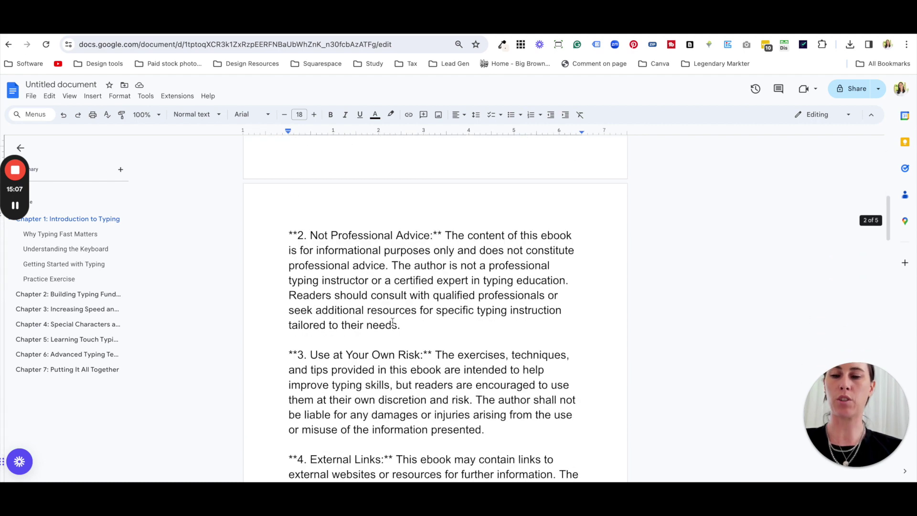
scroll(397, 357, "down", 3)
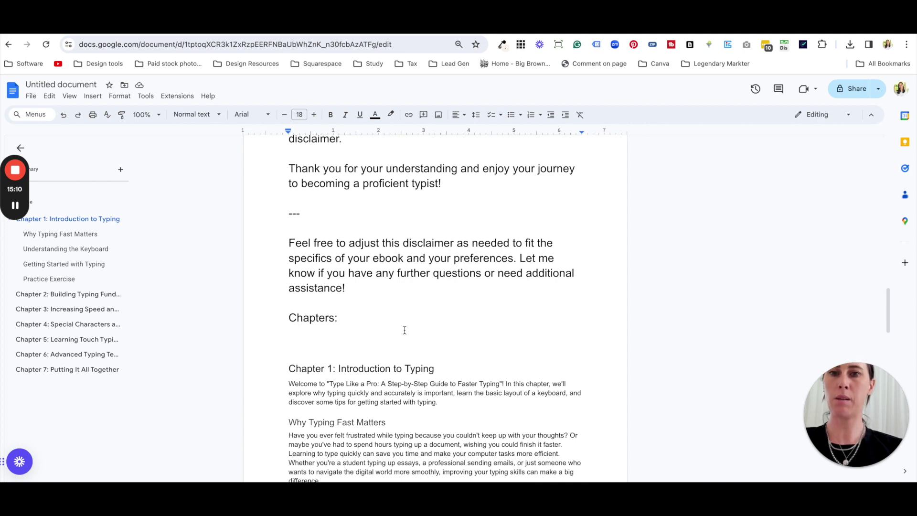
scroll(422, 315, "up", 1)
scroll(422, 316, "up", 17)
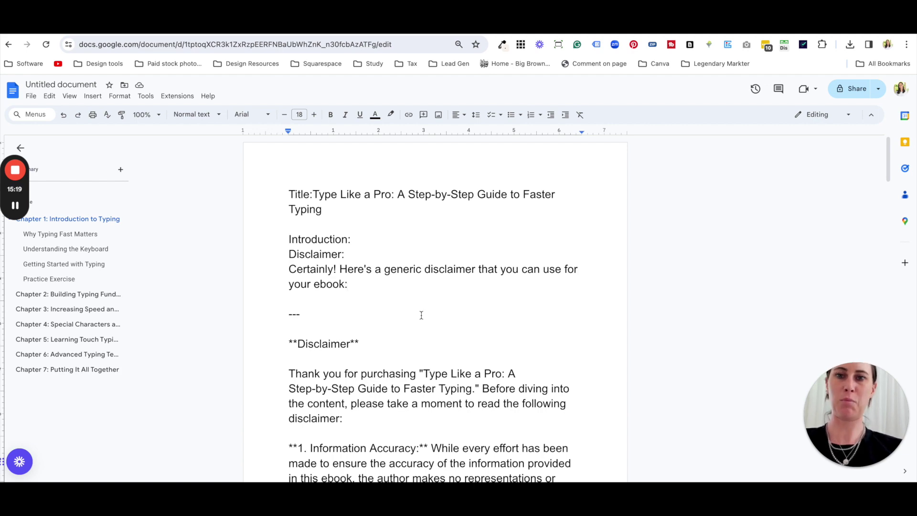
scroll(420, 313, "down", 9)
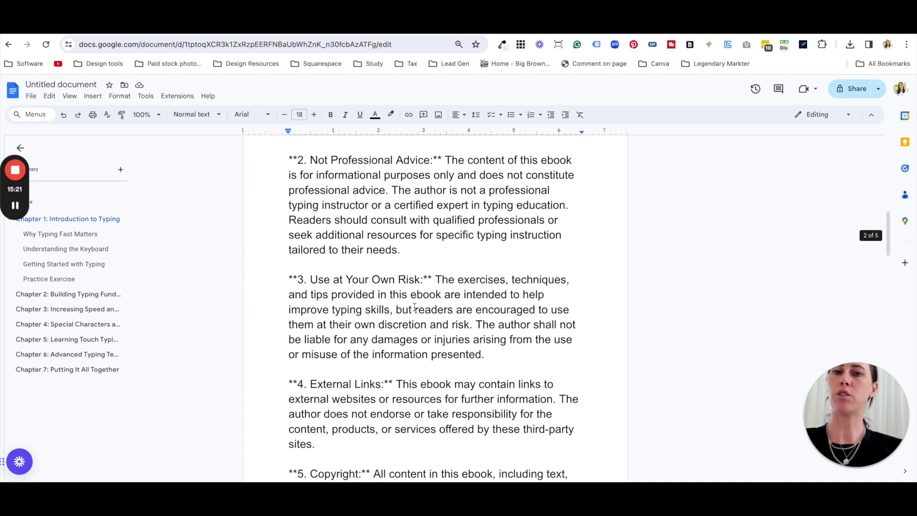
scroll(415, 307, "down", 1)
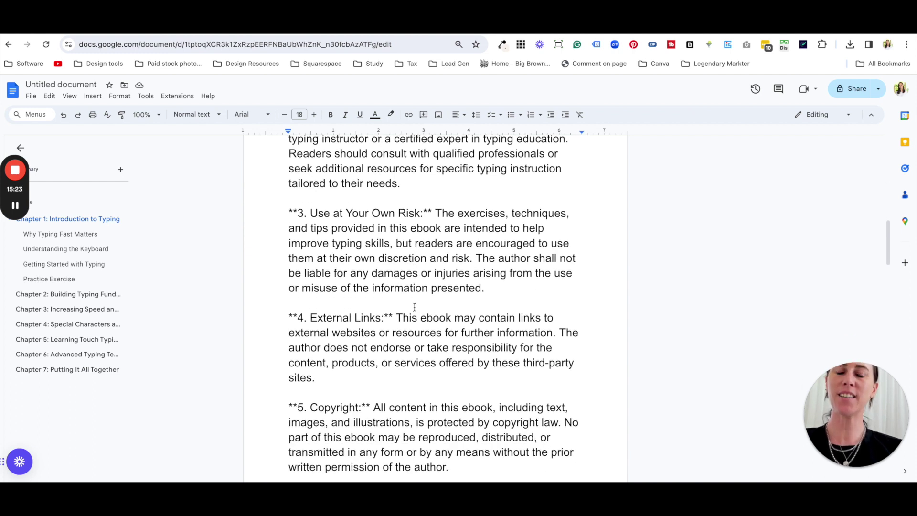